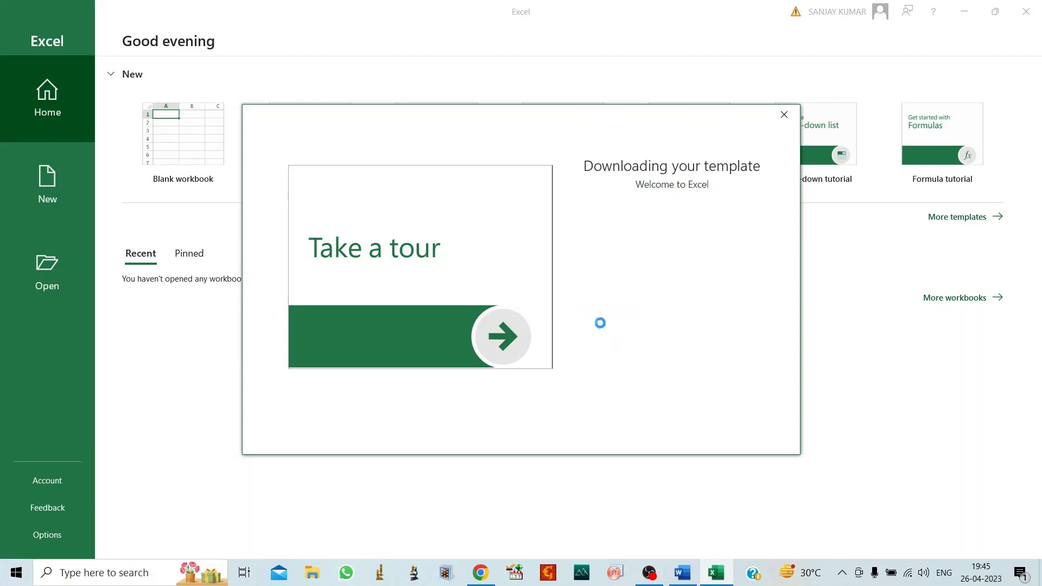
- Start the Excel tour and advance through the Add lesson to the 2. Fill sheet
scroll(659, 462, down, 1)
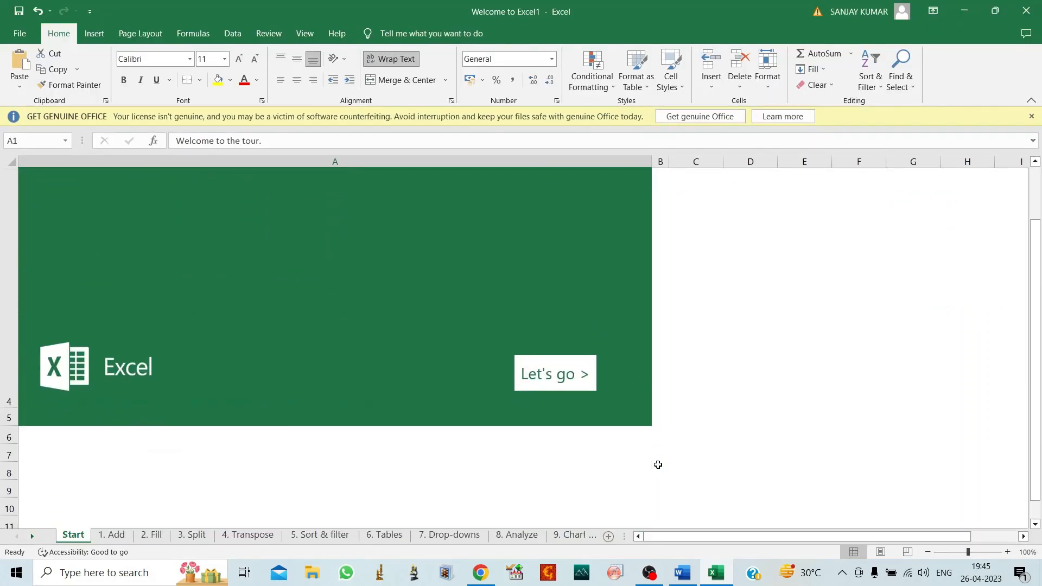
click(550, 372)
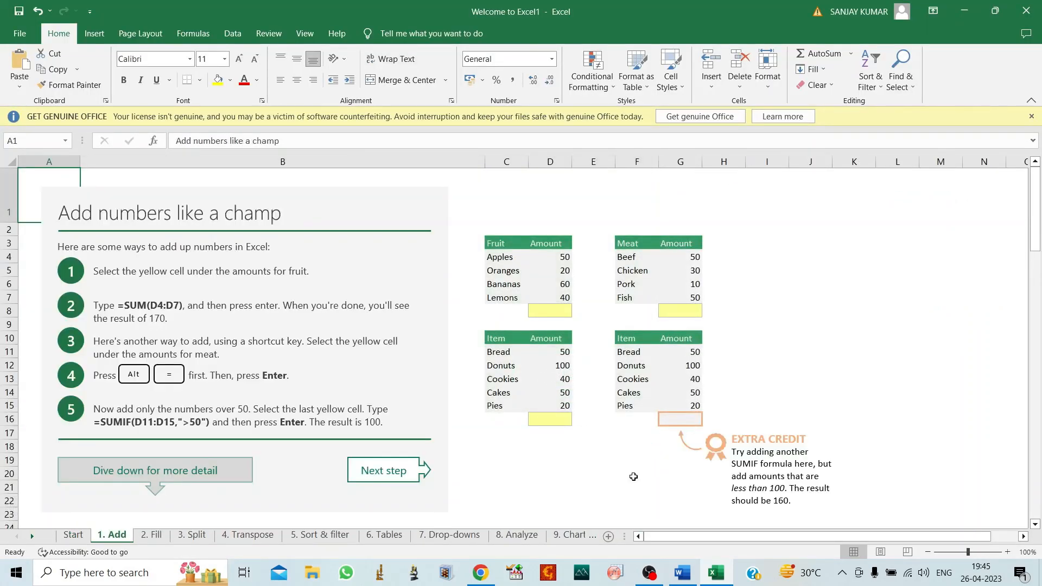
click(386, 471)
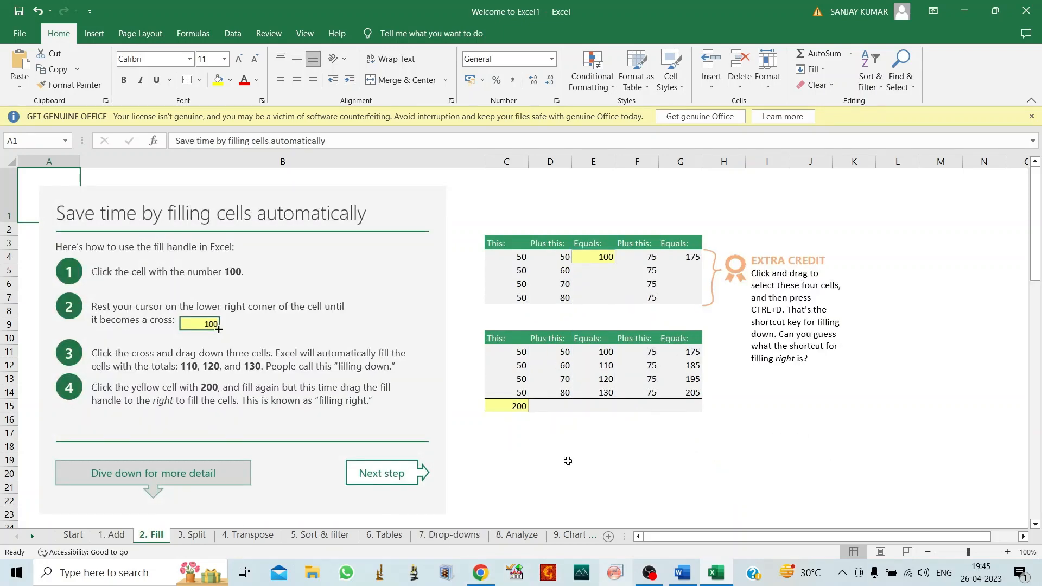
- Insert a 3-D Column chart with depth-arranged series from the lower table, C10:G15, and apply the first chart style
drag(493, 337, 670, 403)
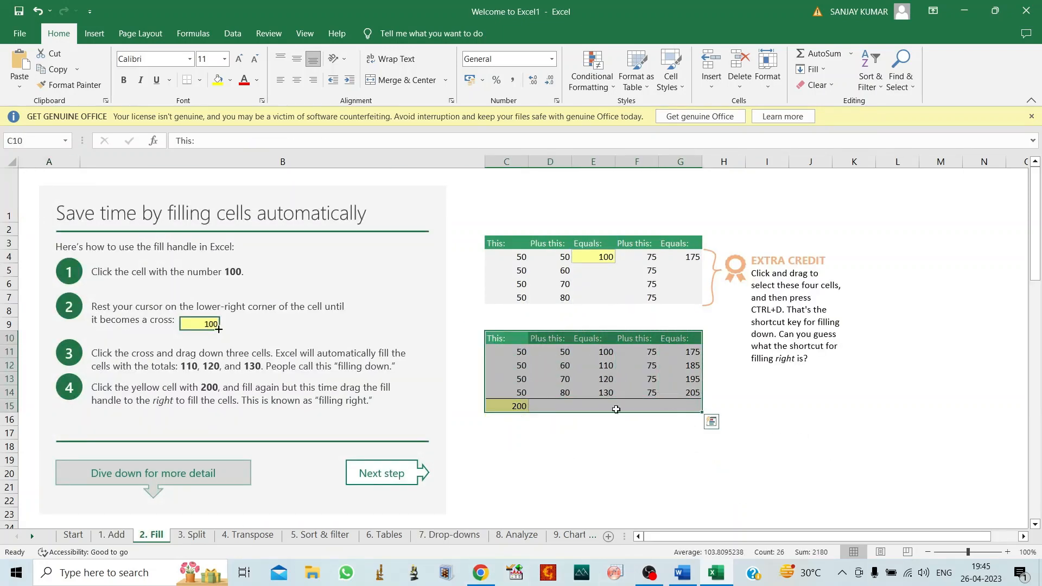
click(94, 33)
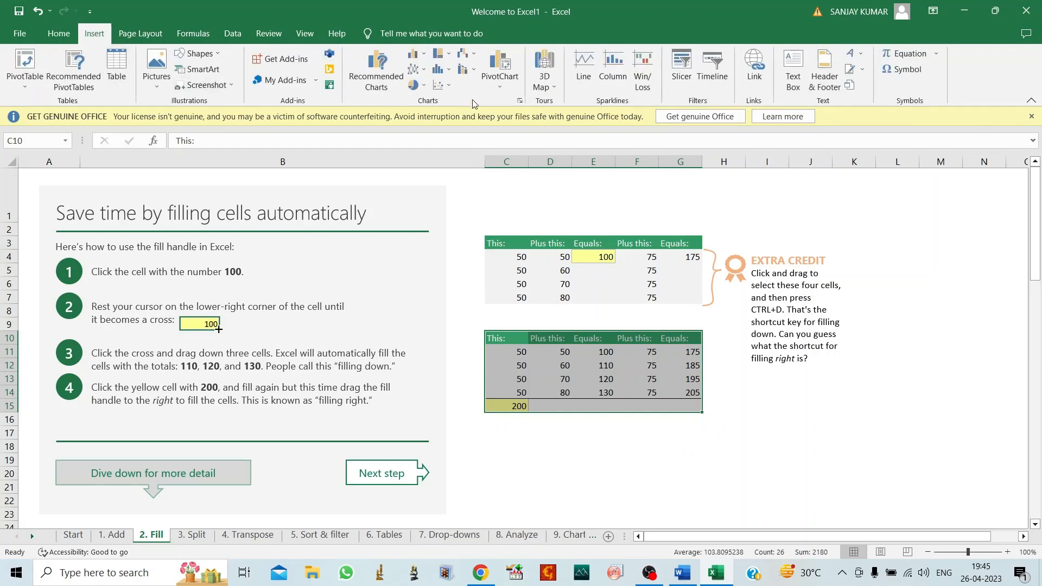
click(423, 56)
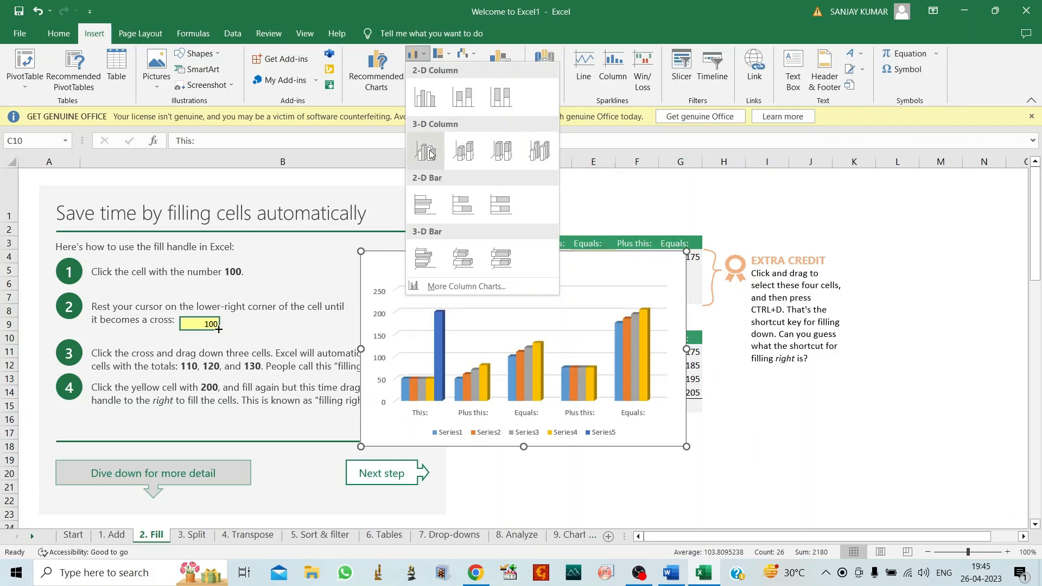
click(543, 153)
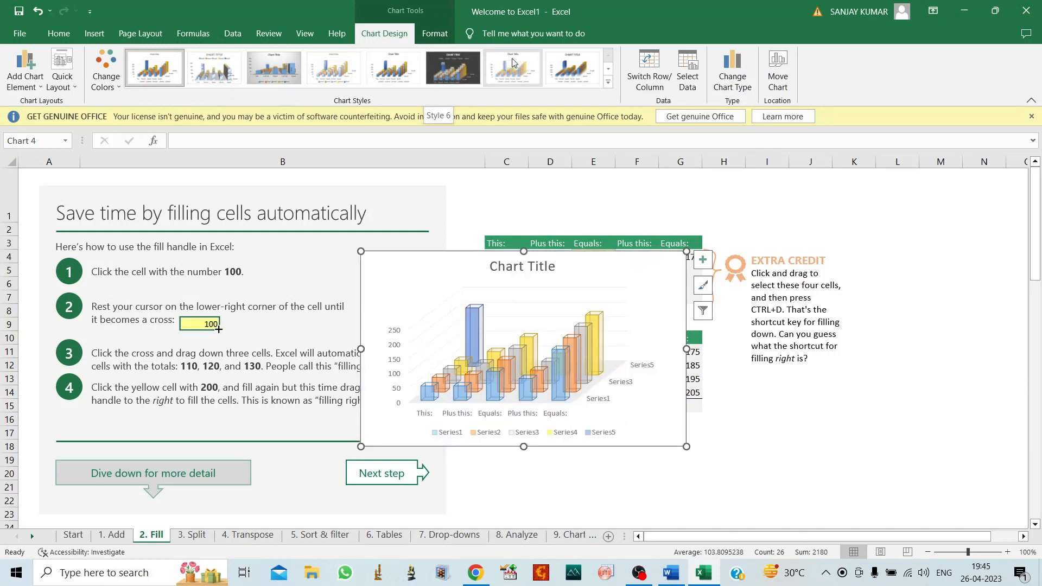
click(608, 83)
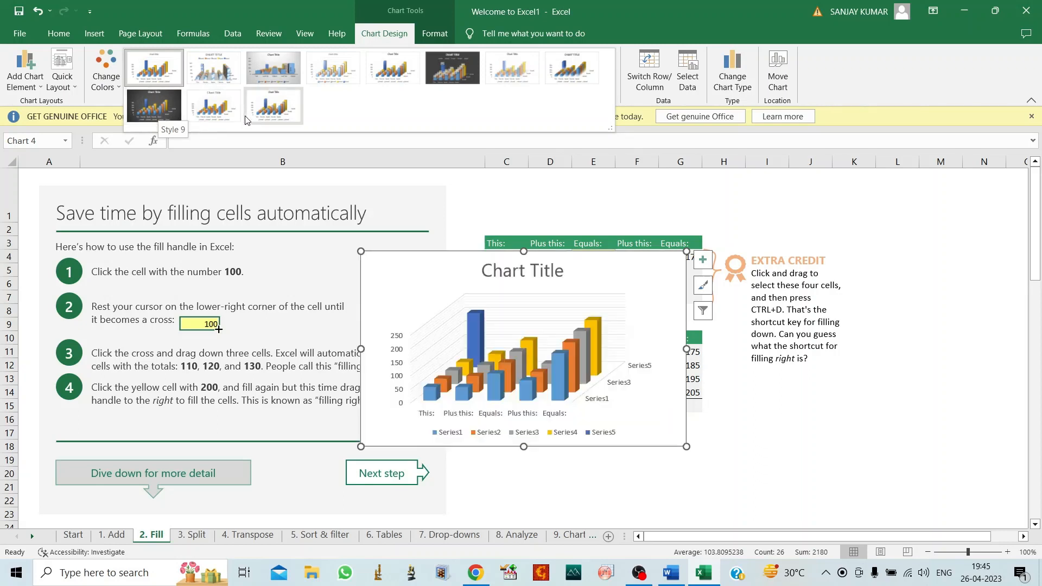
click(162, 72)
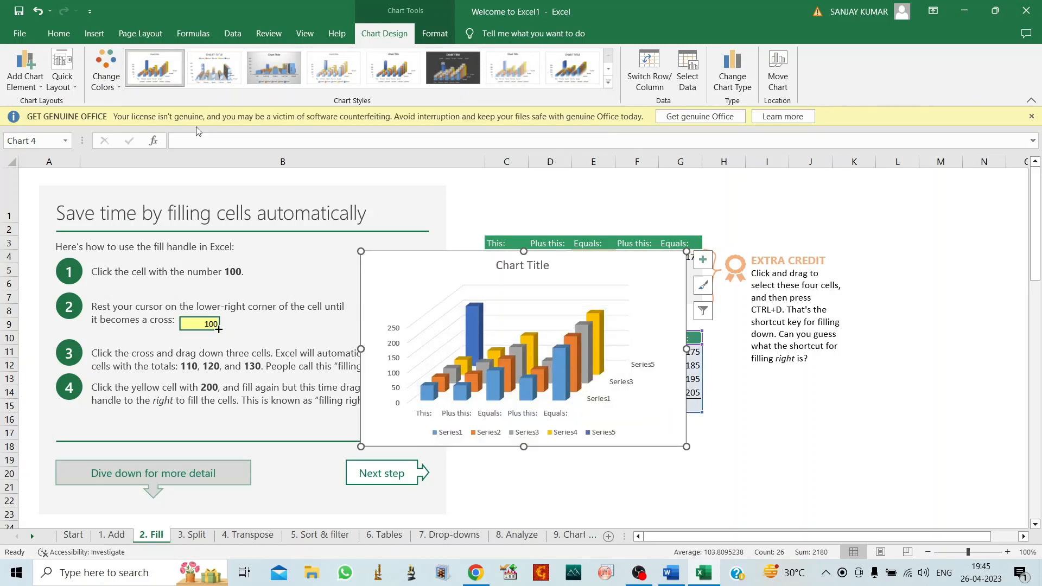
- Copy the 3-D column chart and paste it into the blank Word document Document1
right_click(444, 254)
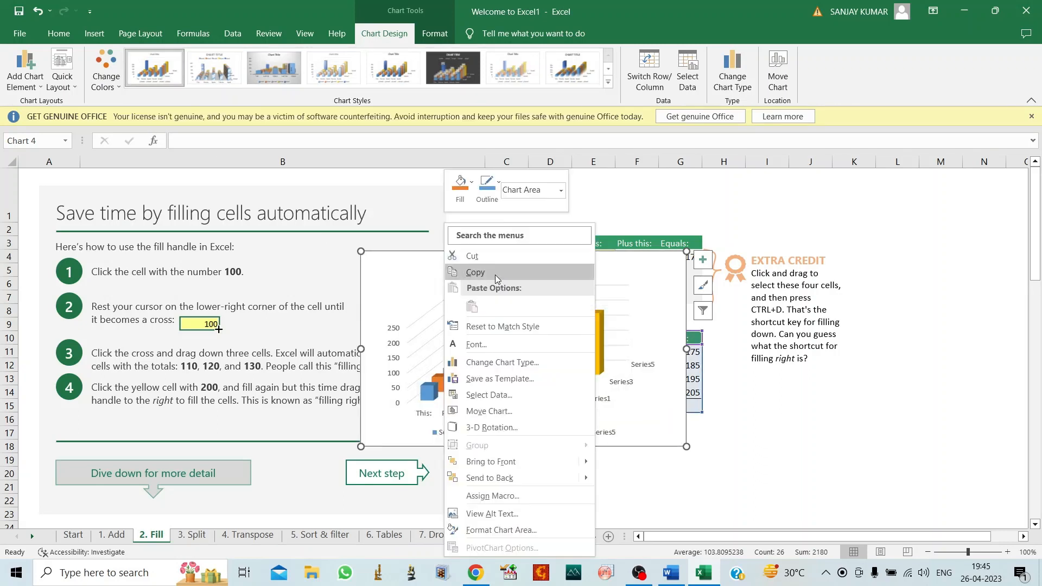
key(Escape)
click(672, 573)
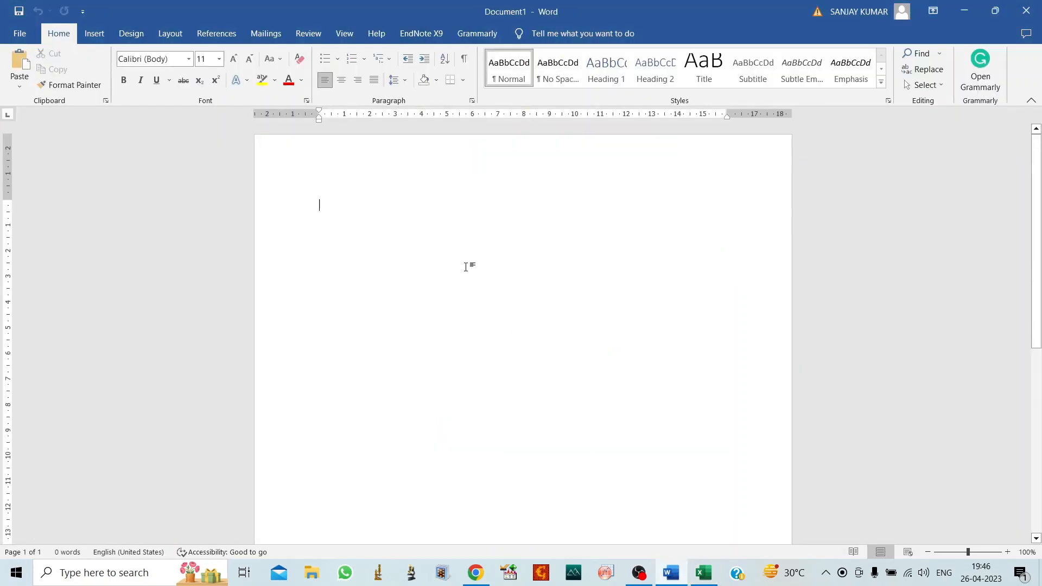
right_click(525, 243)
click(575, 326)
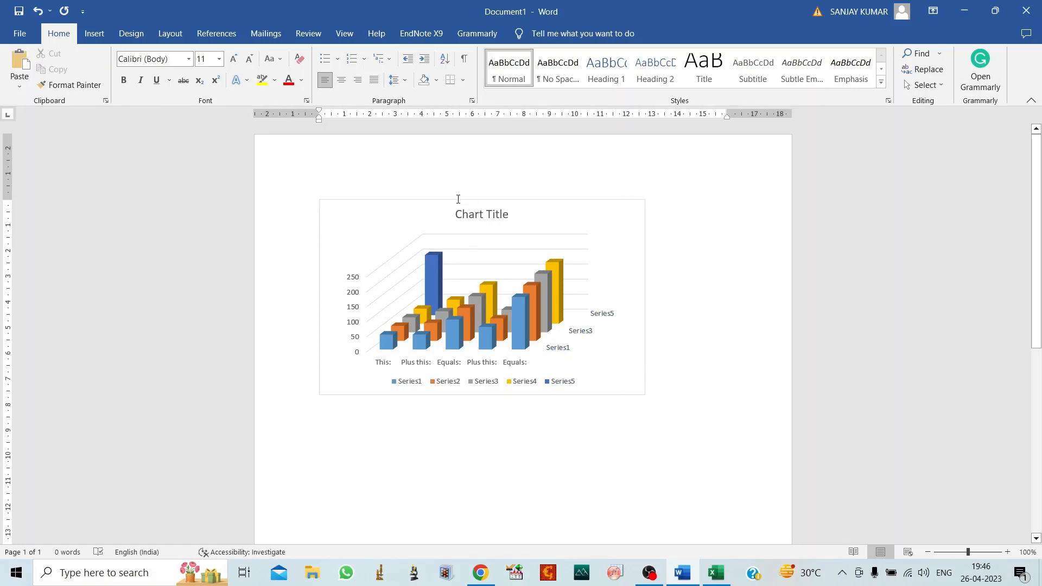
- Give the pasted chart's area a black outline
click(458, 200)
right_click(458, 202)
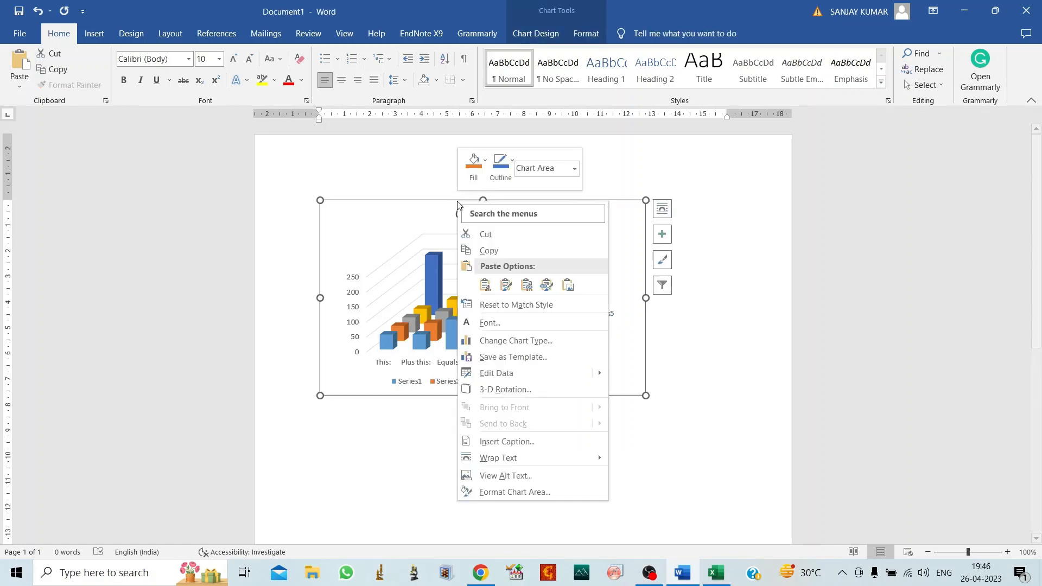
click(504, 169)
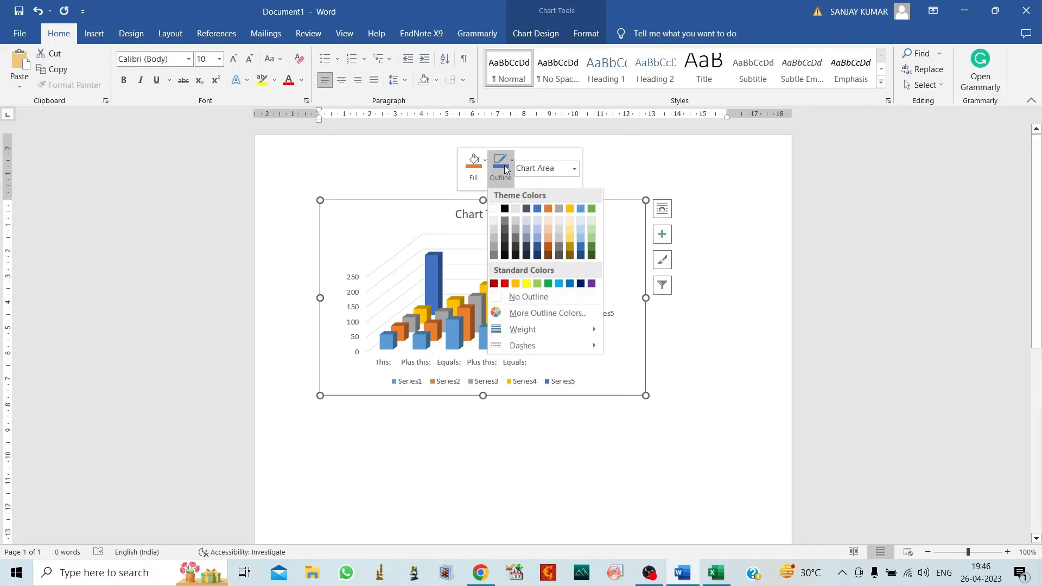
click(505, 209)
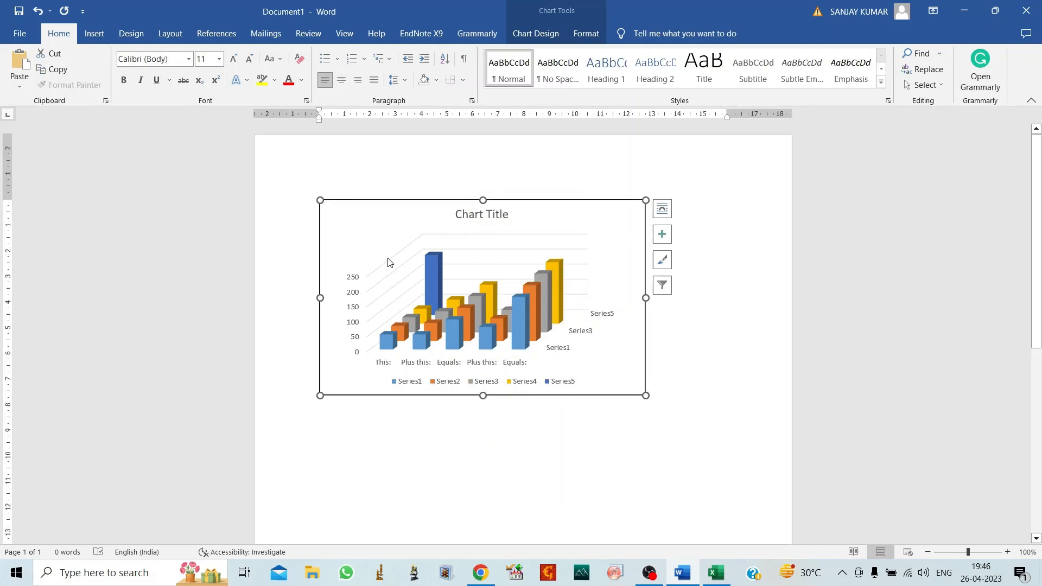
- Give the chart's legend a black outline
click(395, 284)
click(497, 386)
right_click(498, 386)
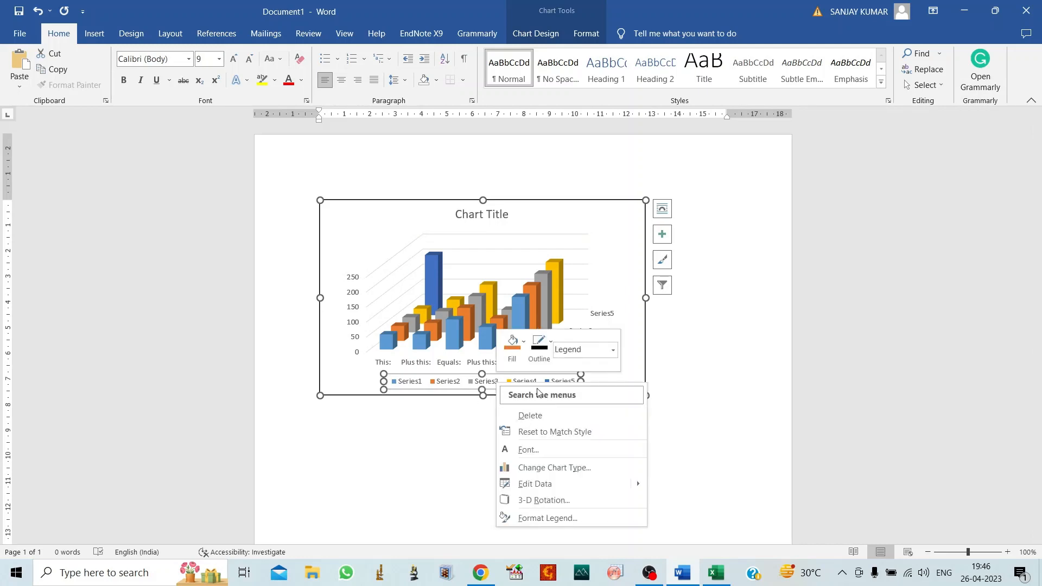
click(541, 354)
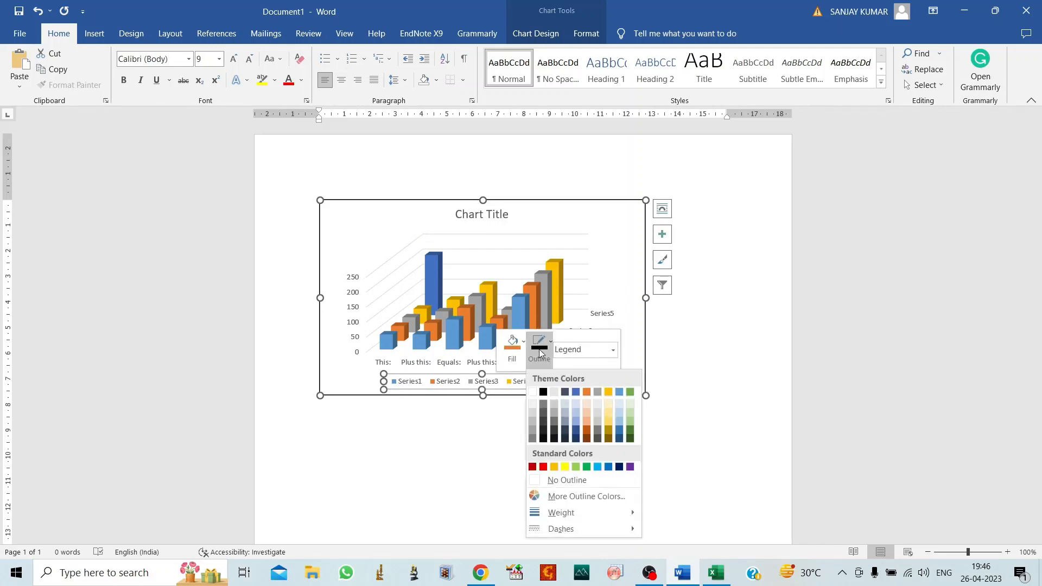
click(543, 392)
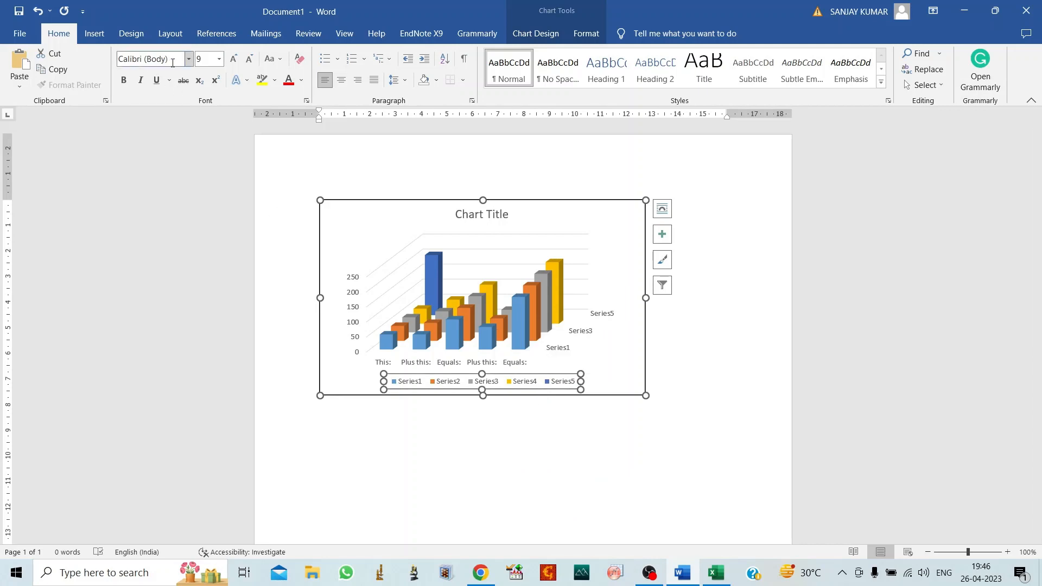
- Format the legend text as bold Times New Roman, size 10, in black
click(189, 60)
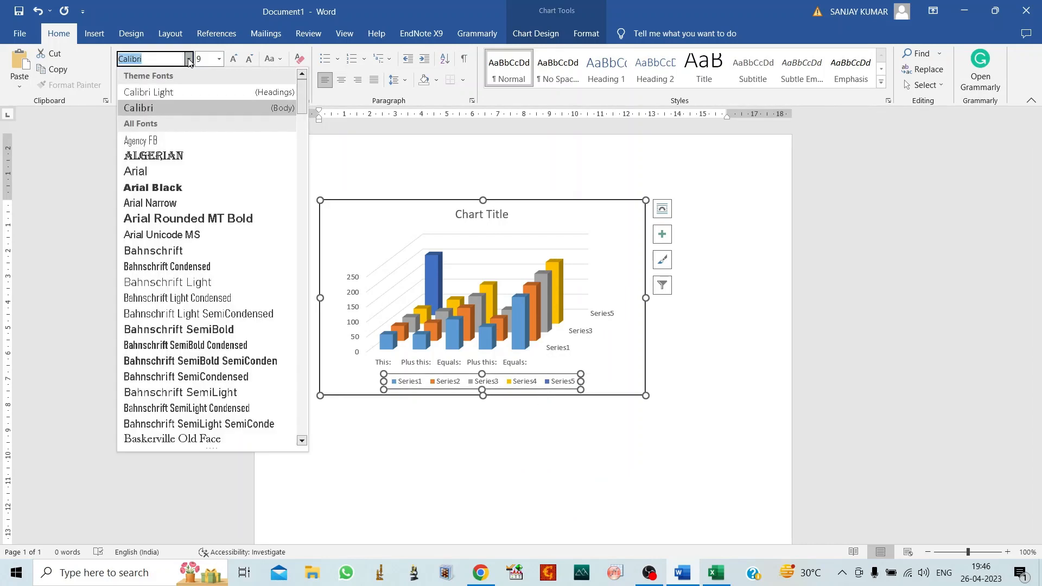
text(Times New Roman)
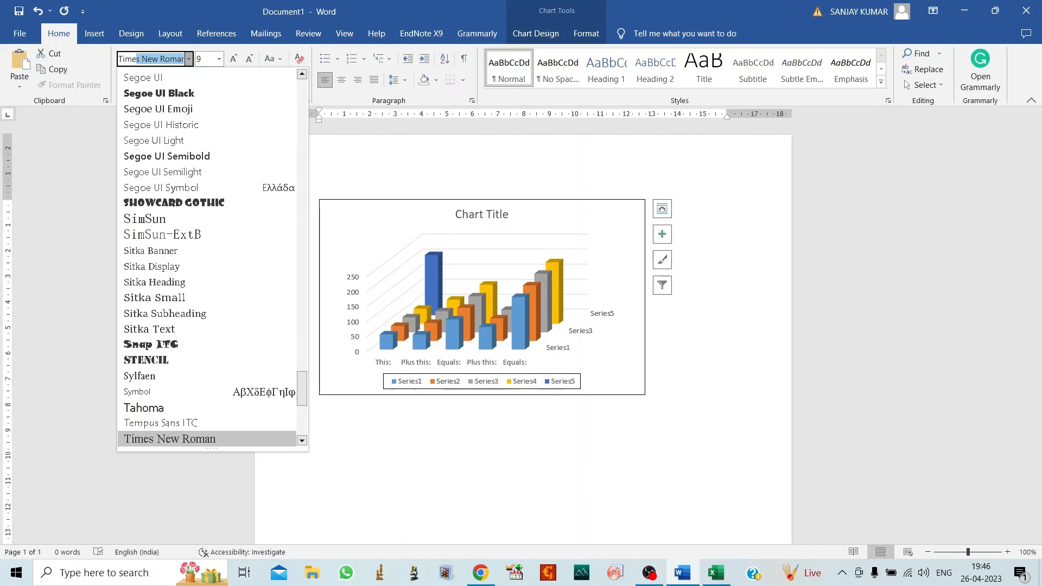
key(Return)
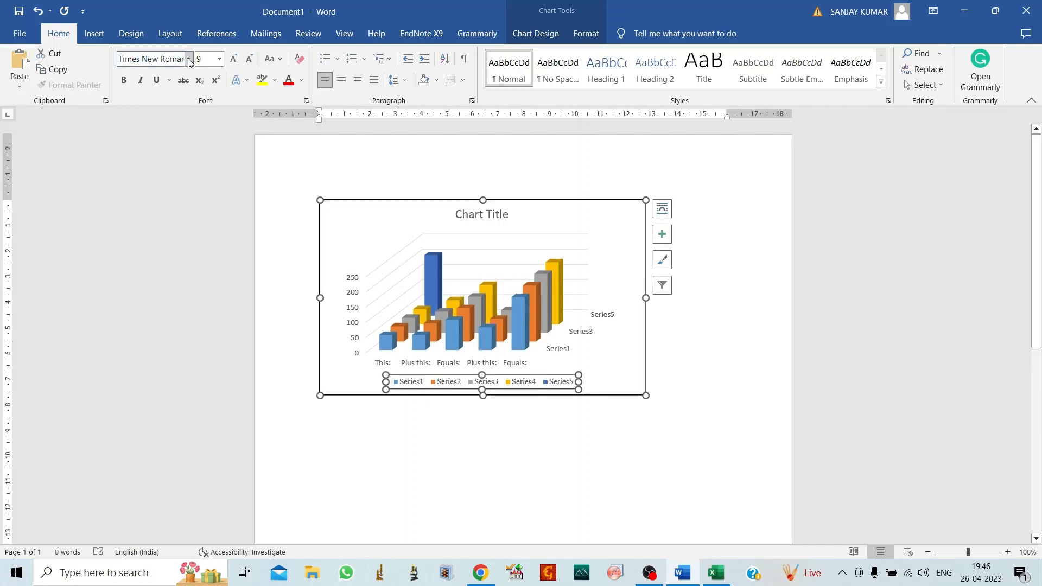
click(124, 79)
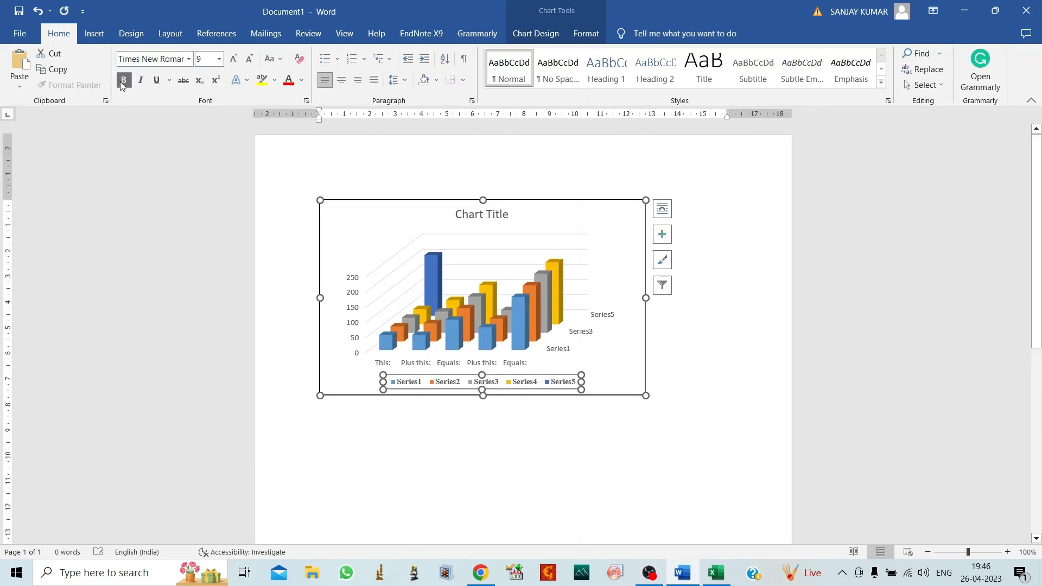
click(233, 59)
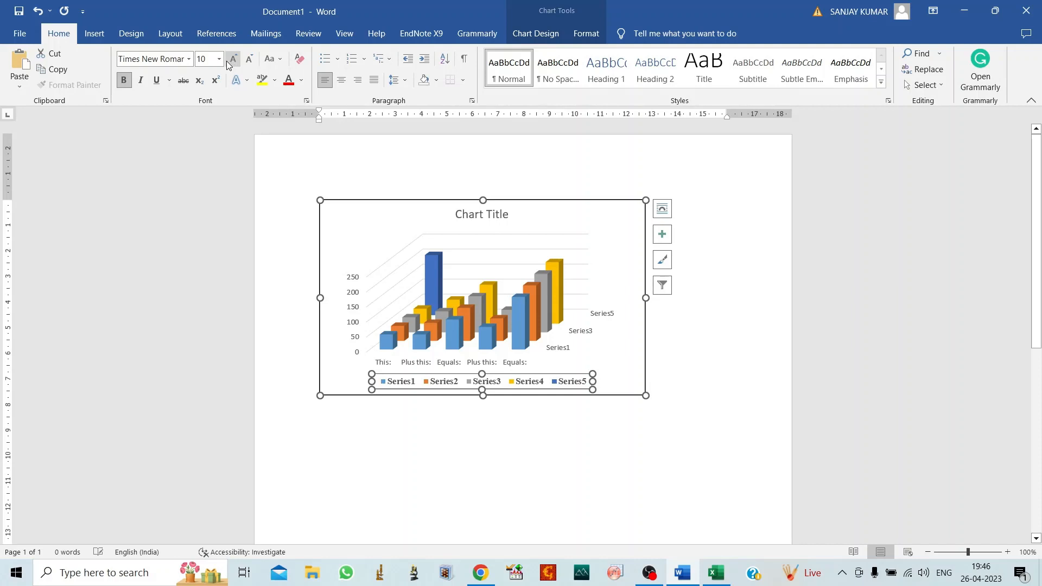
click(303, 80)
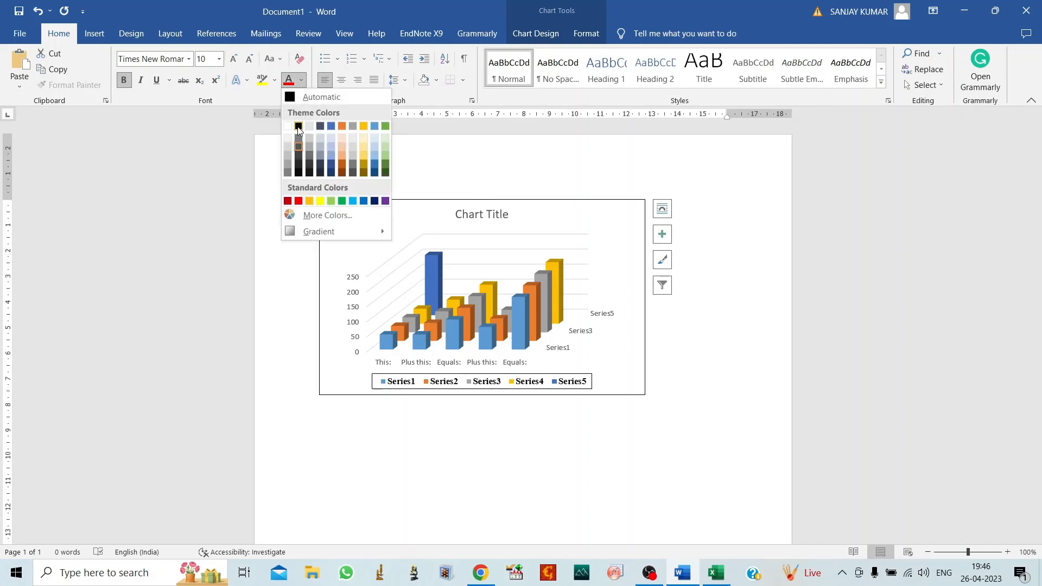
click(298, 126)
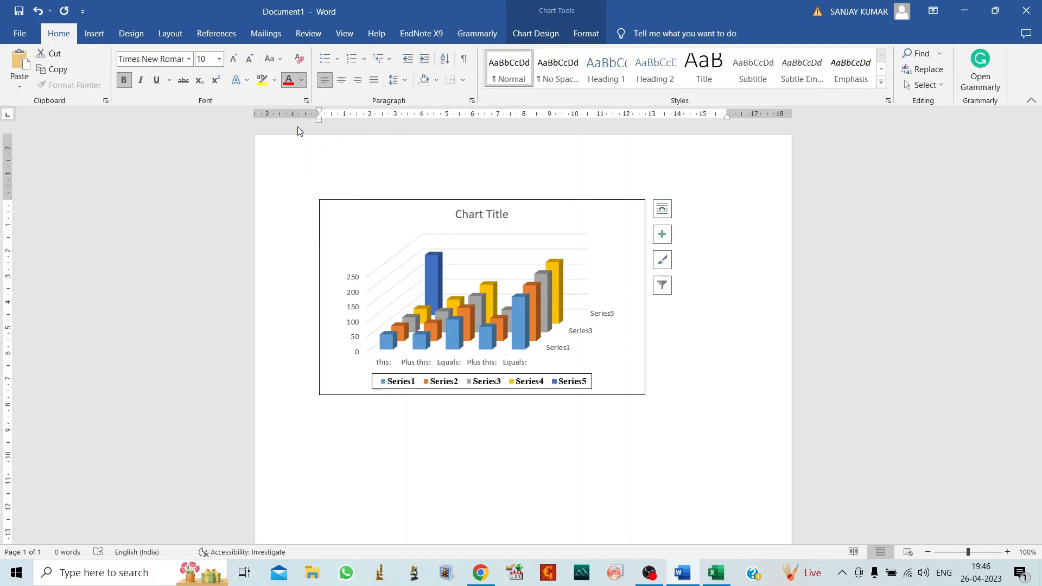
- Format the chart's vertical axis numbers as bold Times New Roman, size 10
click(354, 287)
click(353, 293)
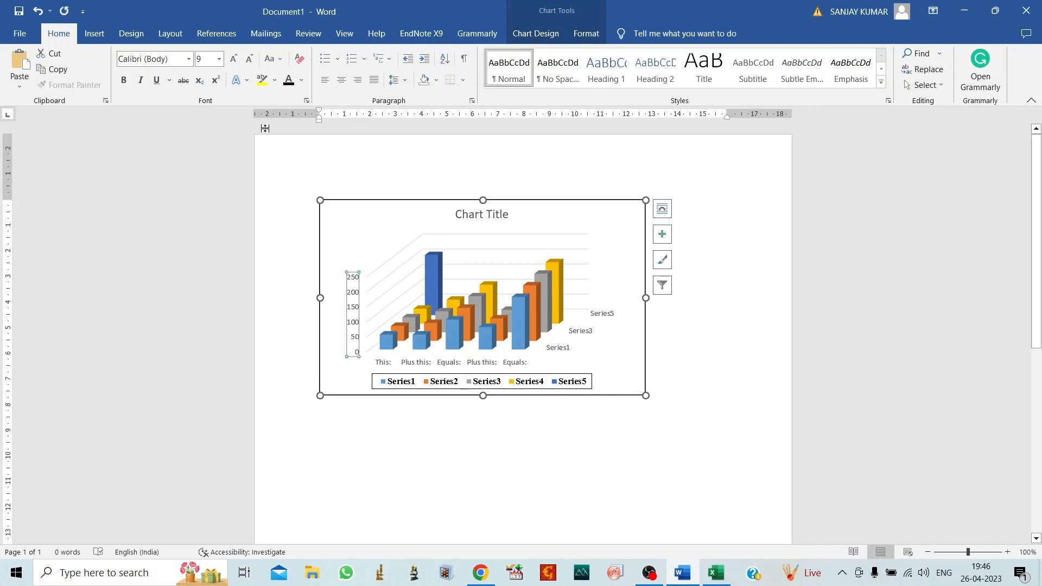
click(124, 80)
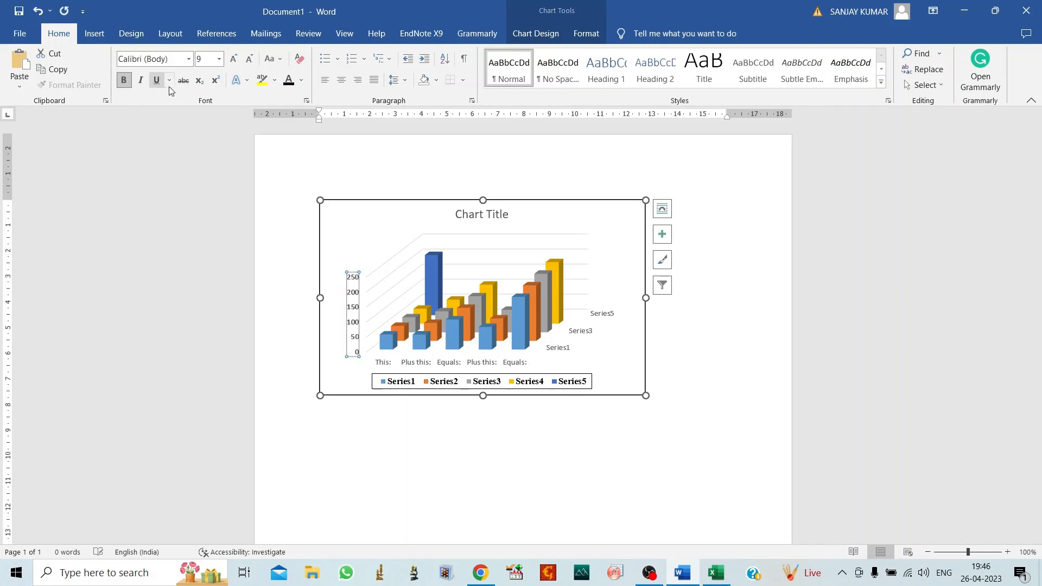
click(189, 59)
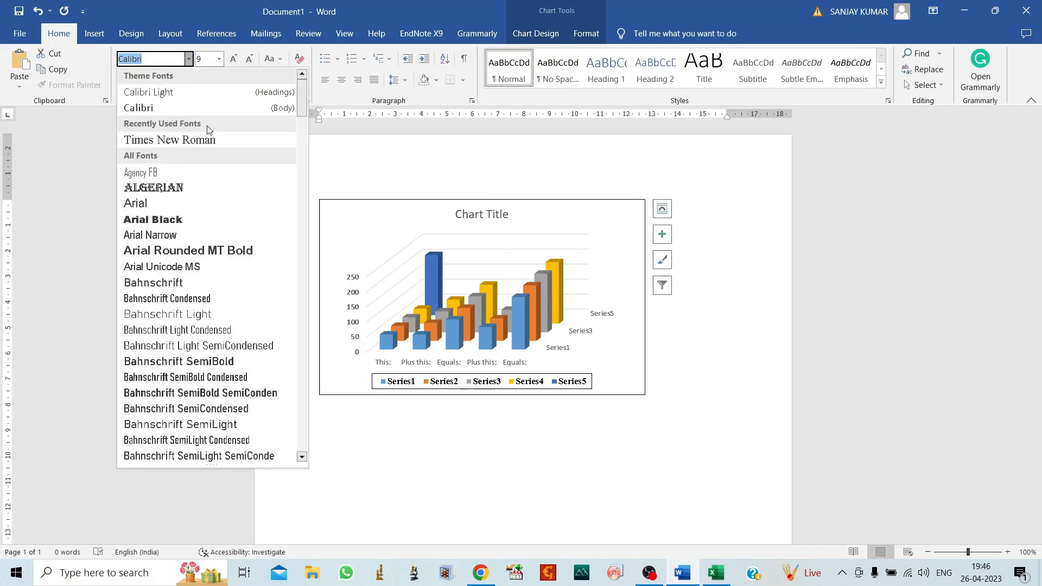
click(208, 140)
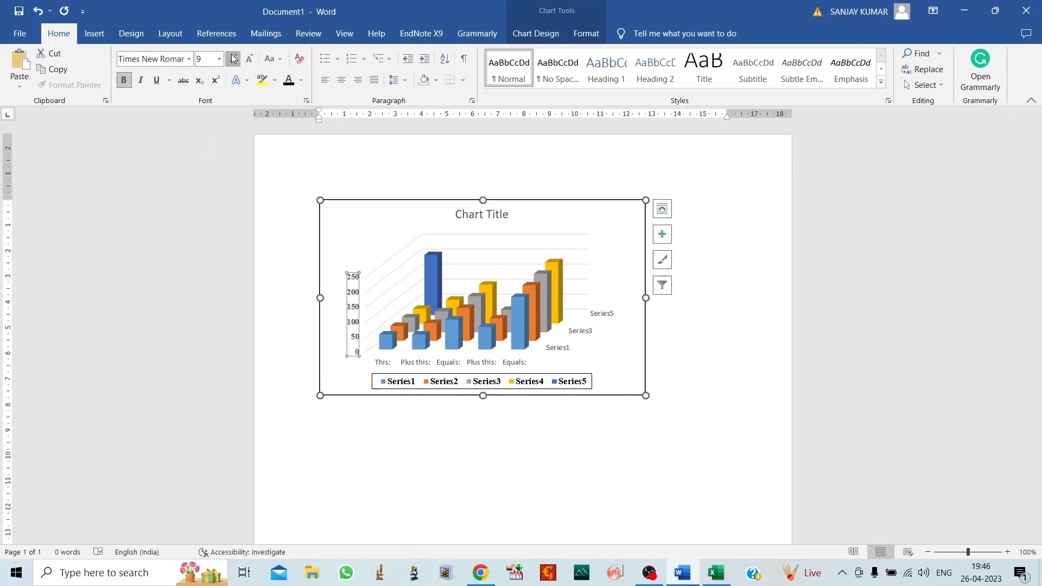
click(232, 59)
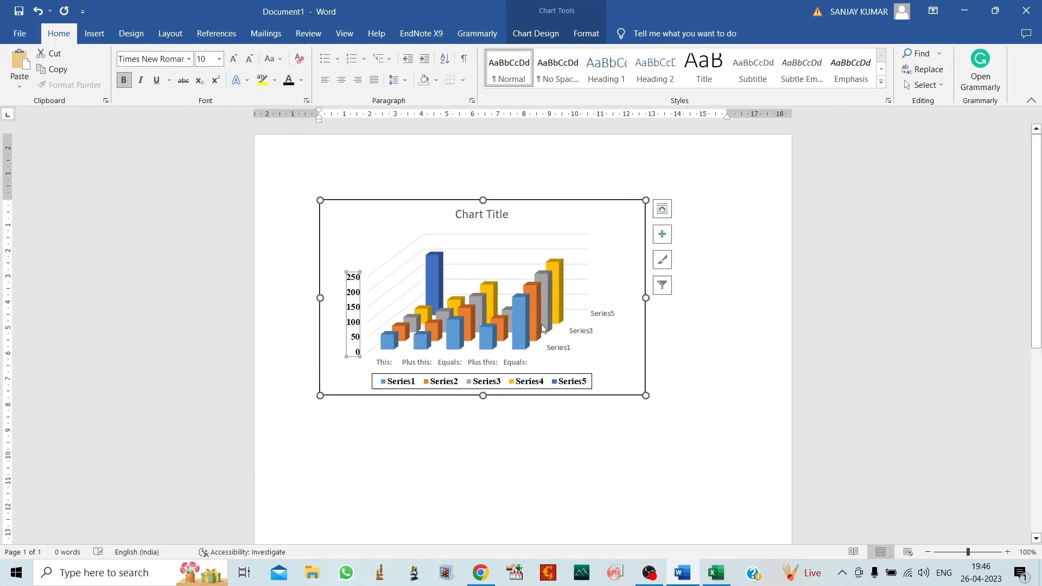
click(790, 318)
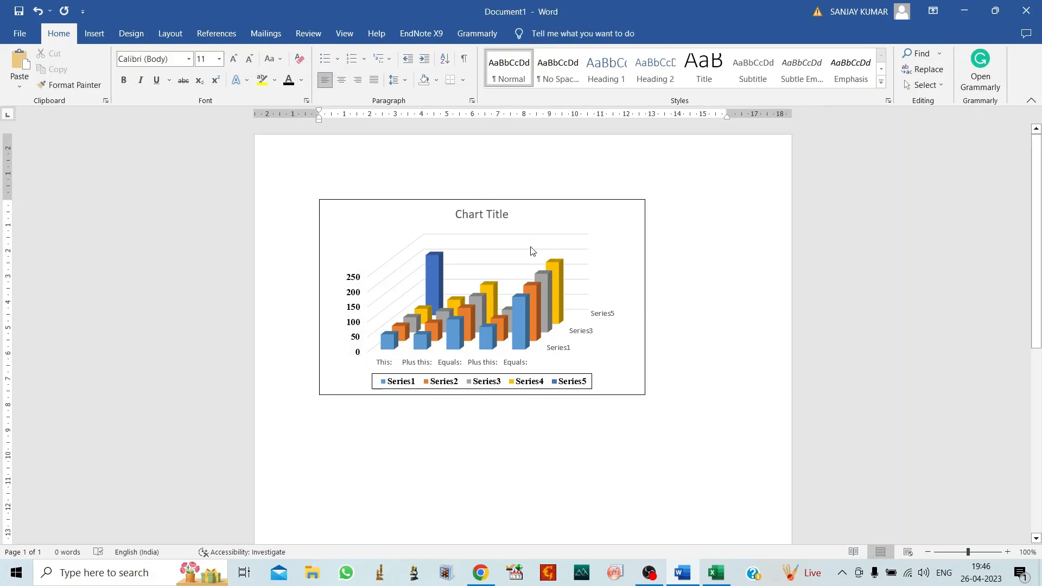
- Format the depth axis series labels as bold Times New Roman and enlarge them by one font size step
click(587, 335)
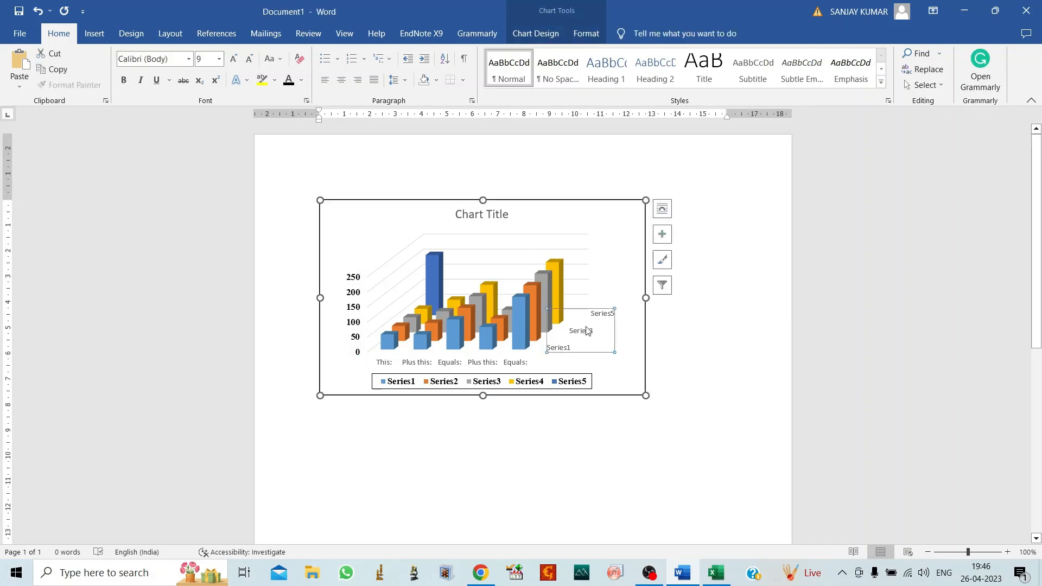
click(122, 81)
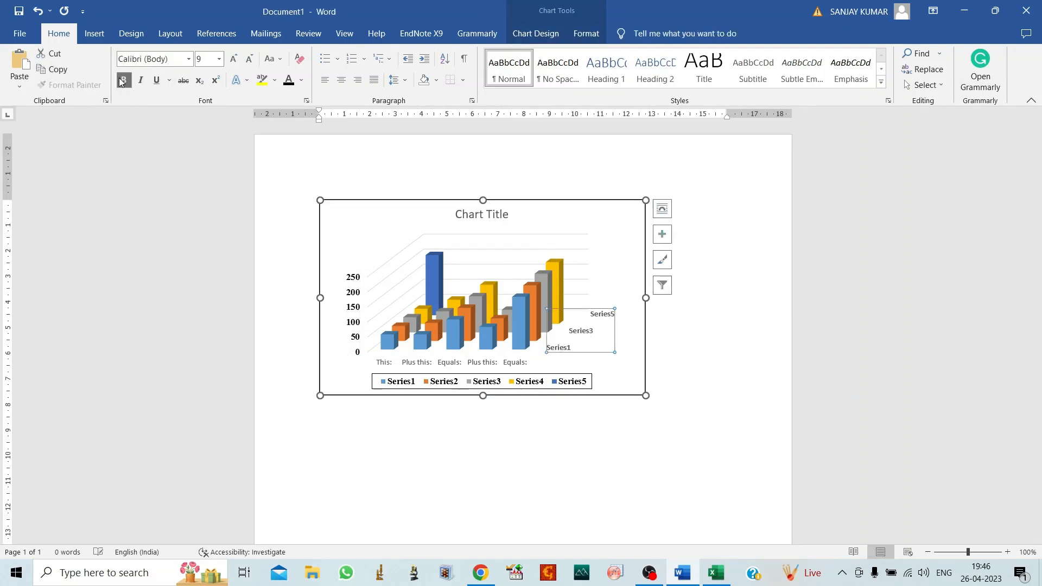
click(189, 60)
click(177, 142)
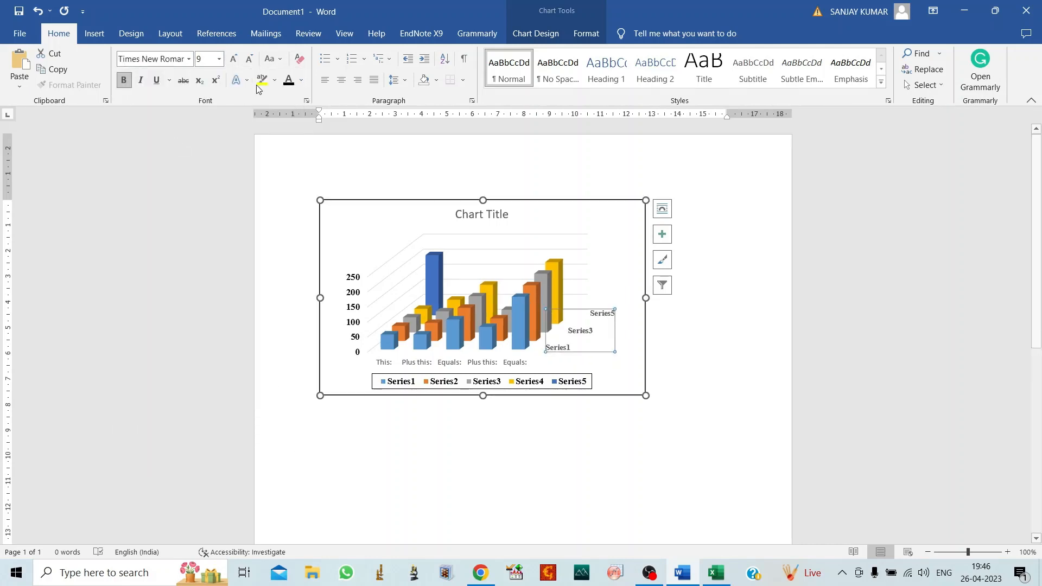
click(234, 58)
click(699, 335)
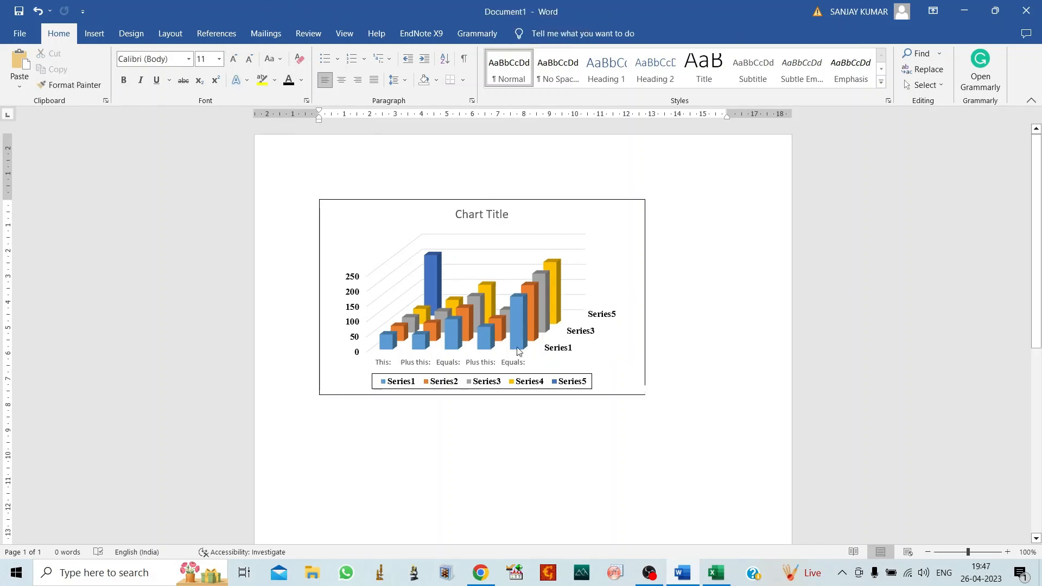
- Format the category labels on the chart's horizontal axis as bold Times New Roman, size 10
click(474, 364)
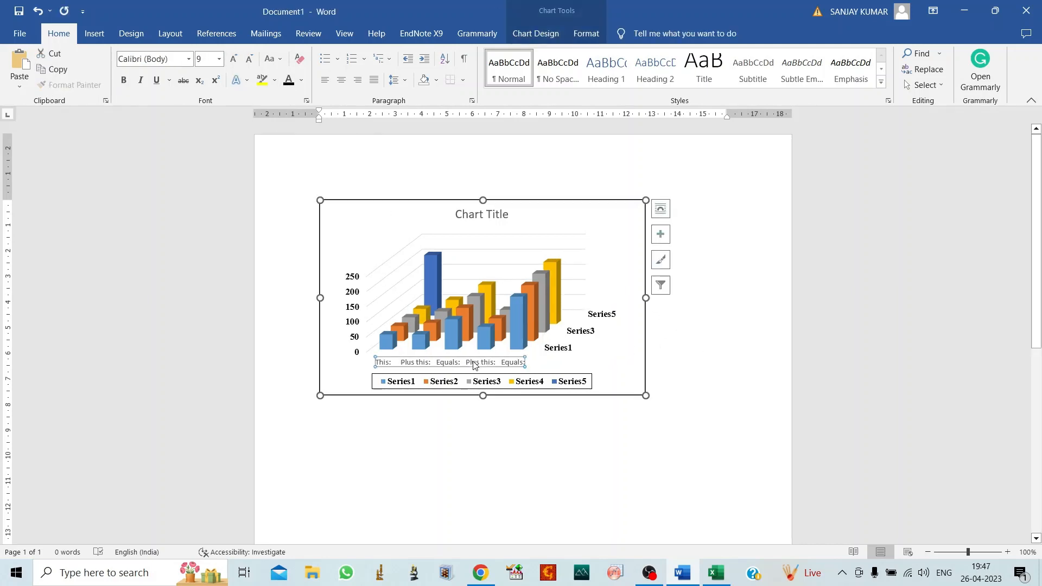
click(219, 59)
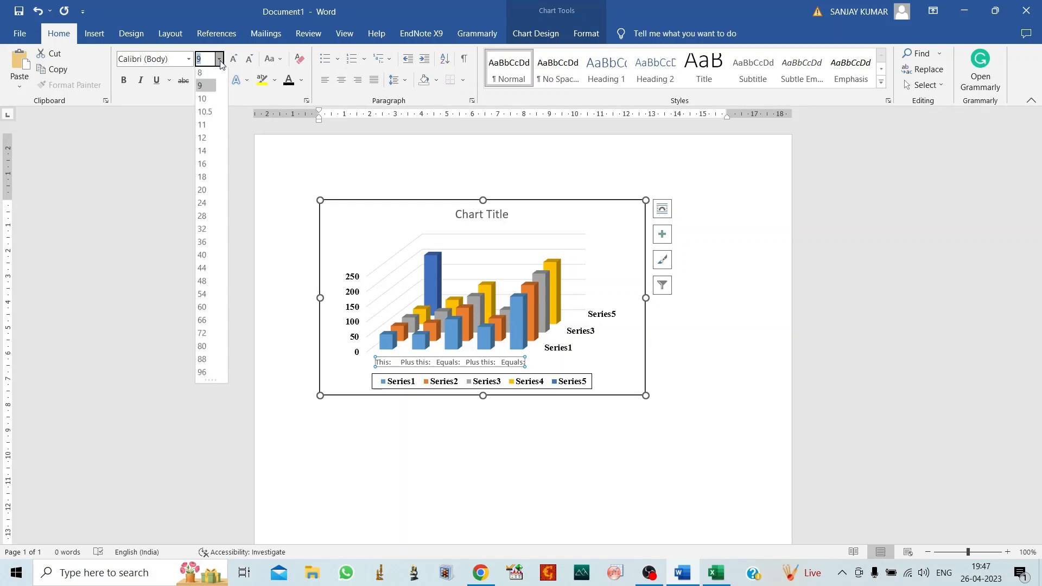
click(205, 100)
click(188, 59)
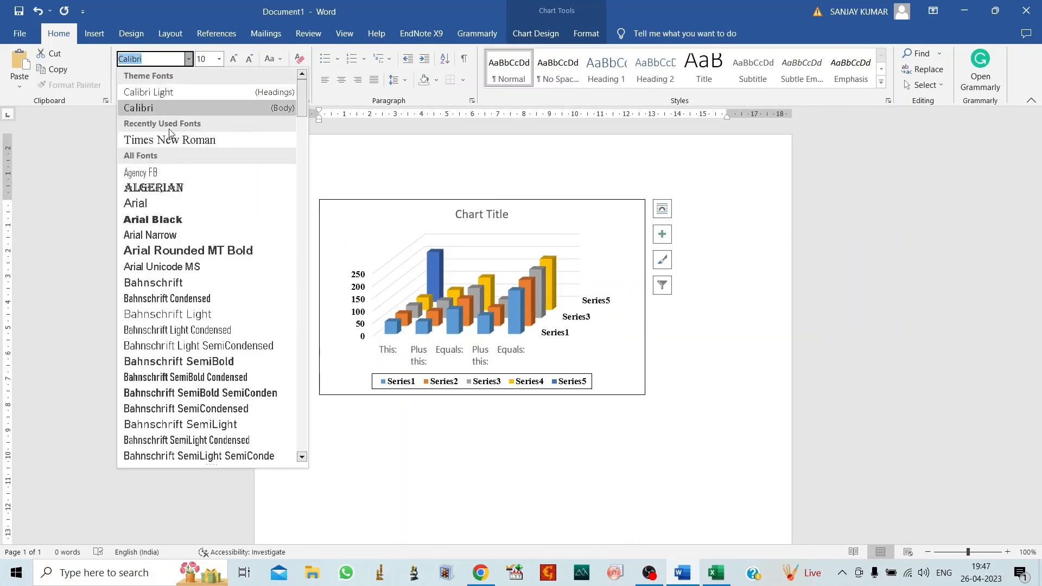
click(169, 140)
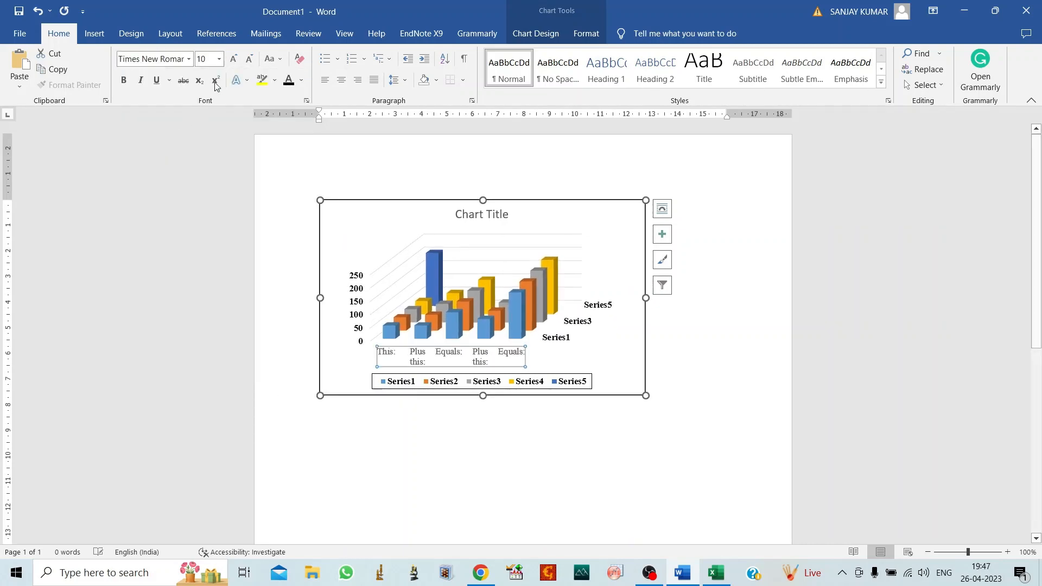
click(124, 81)
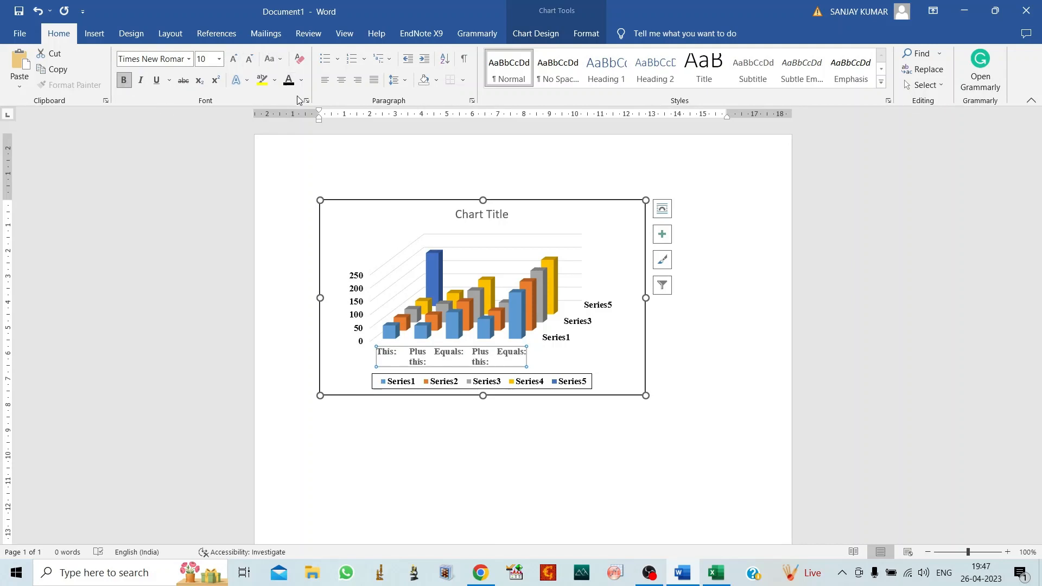
click(705, 332)
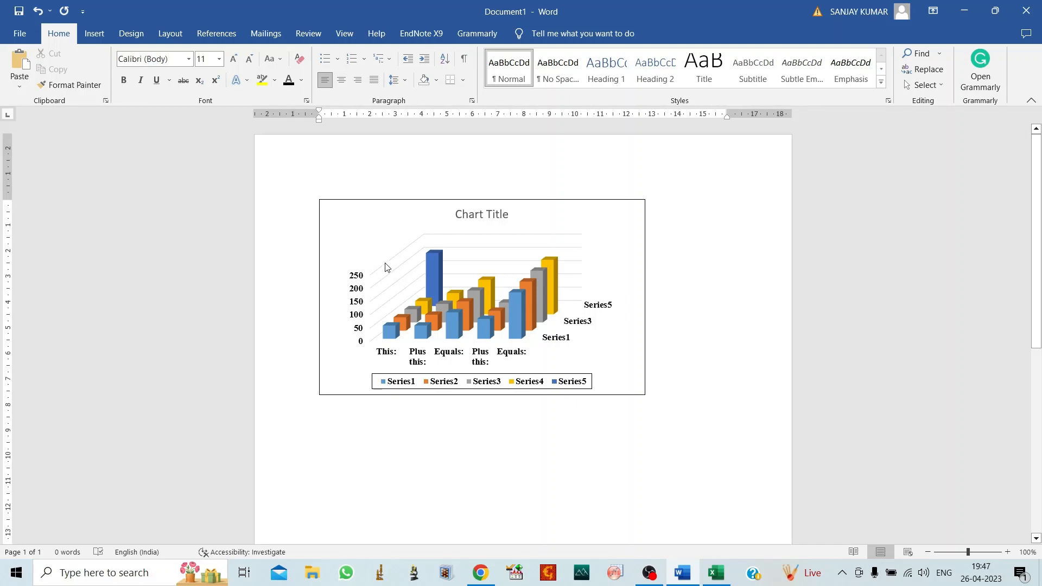
click(386, 284)
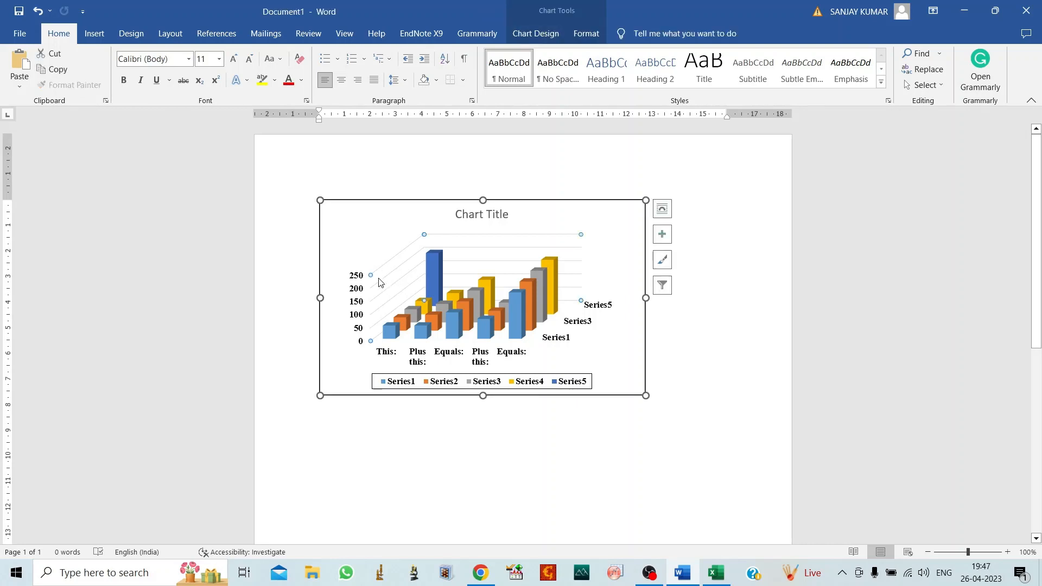
double_click(379, 281)
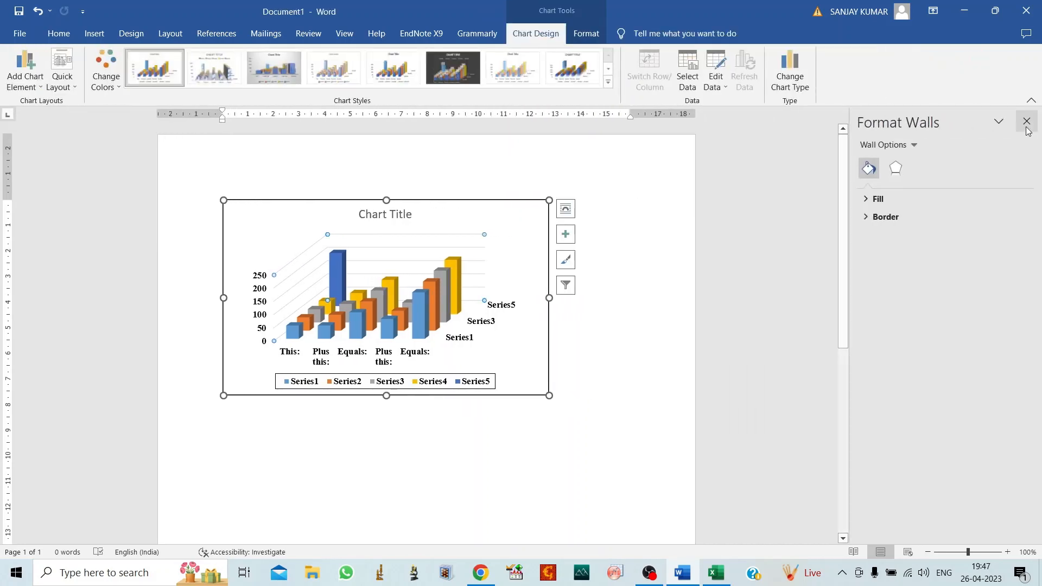
click(1026, 128)
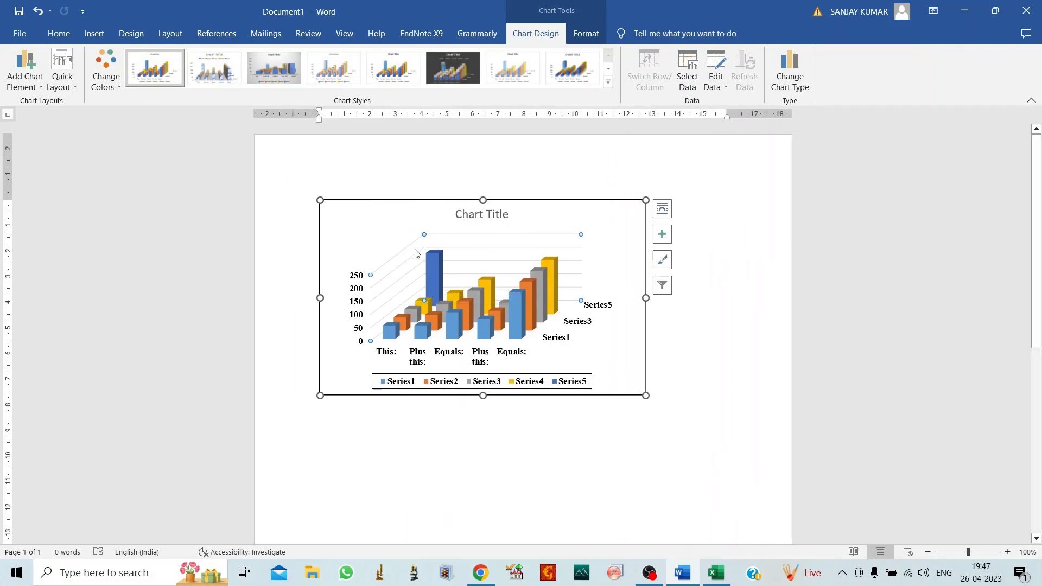
- Give the chart's plot area a black outline
right_click(389, 262)
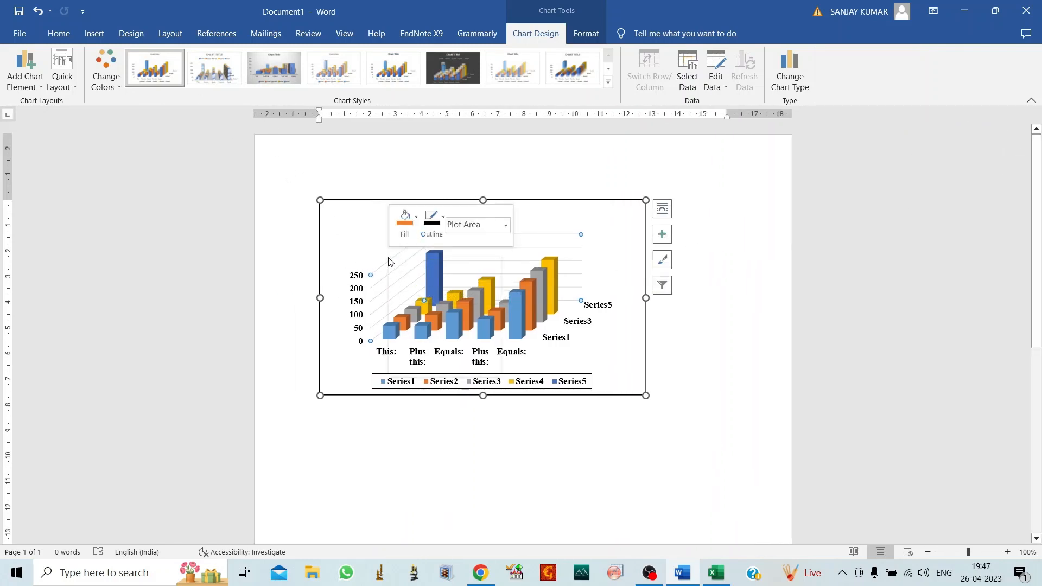
click(434, 234)
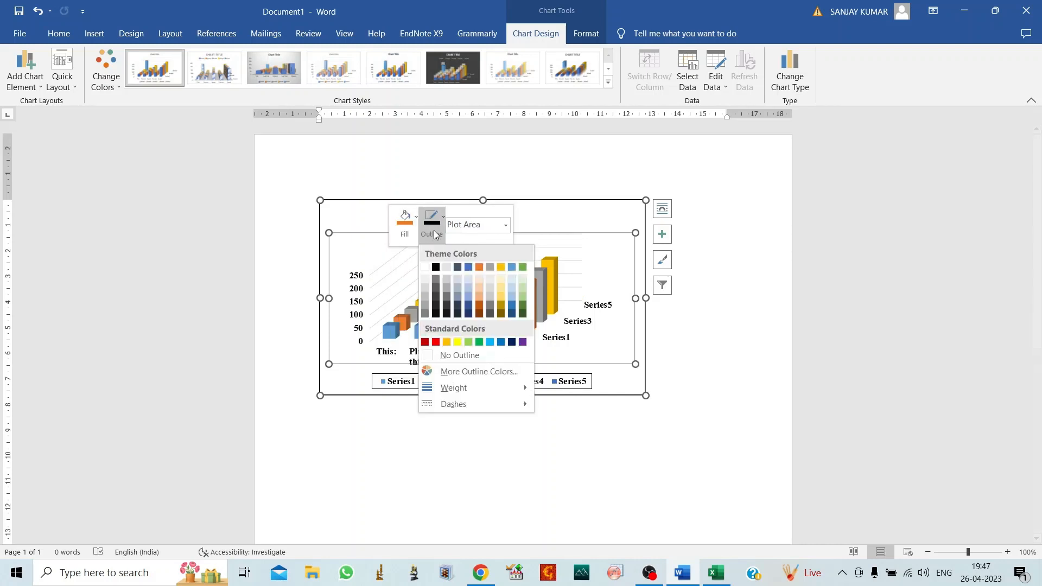
click(436, 268)
click(740, 340)
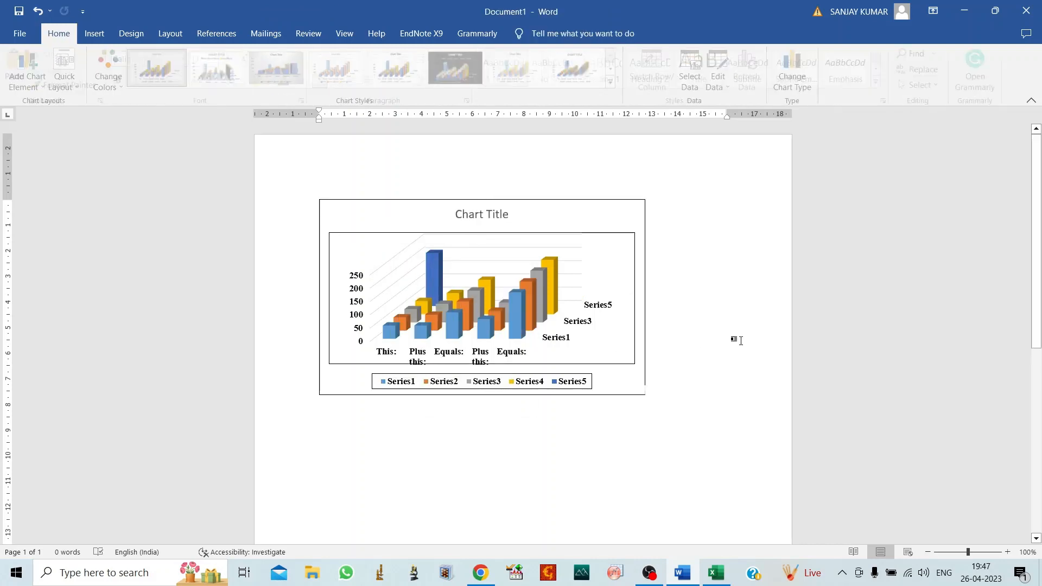
click(384, 292)
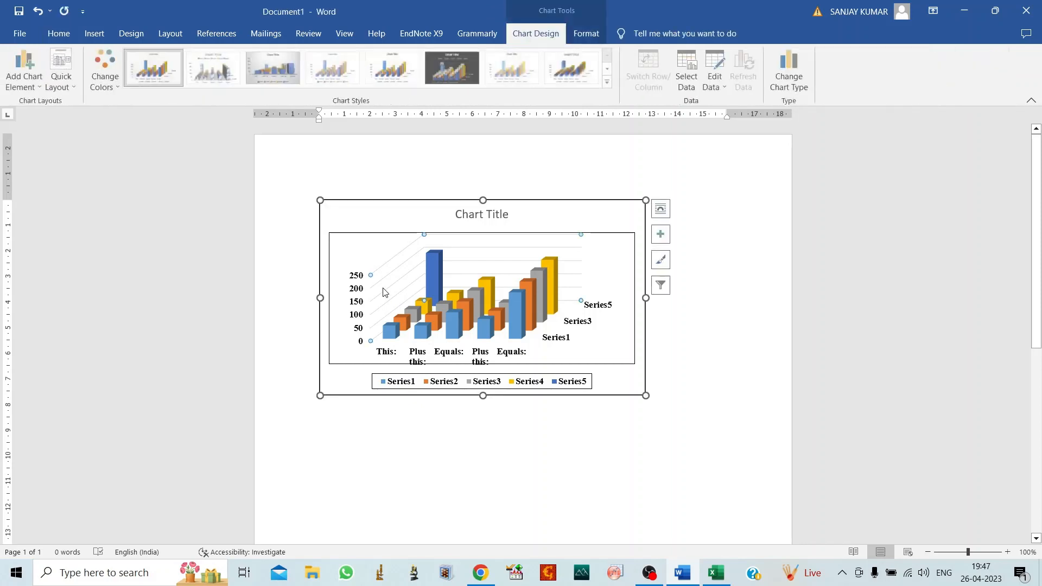
double_click(384, 292)
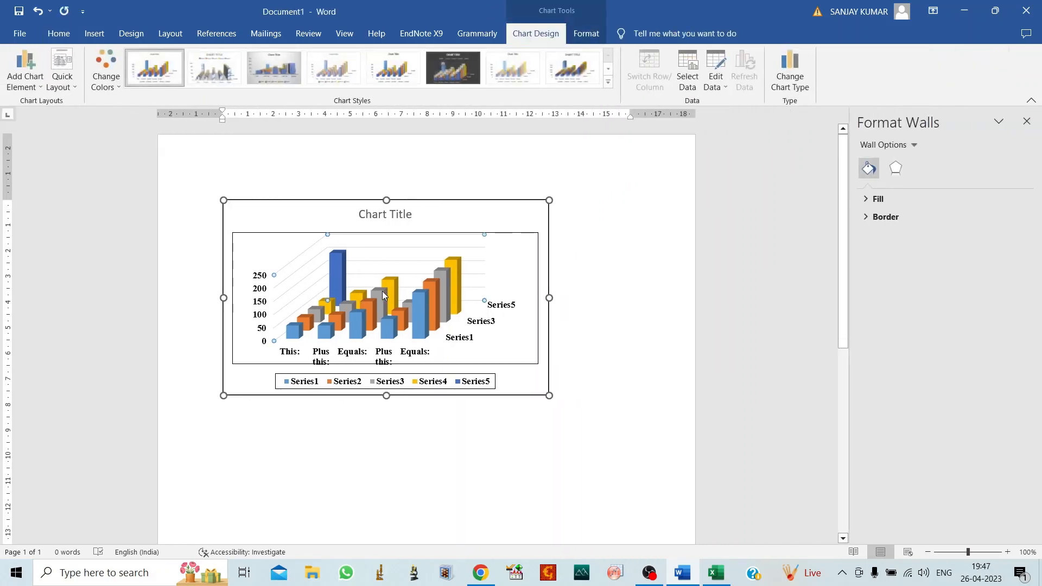
right_click(480, 235)
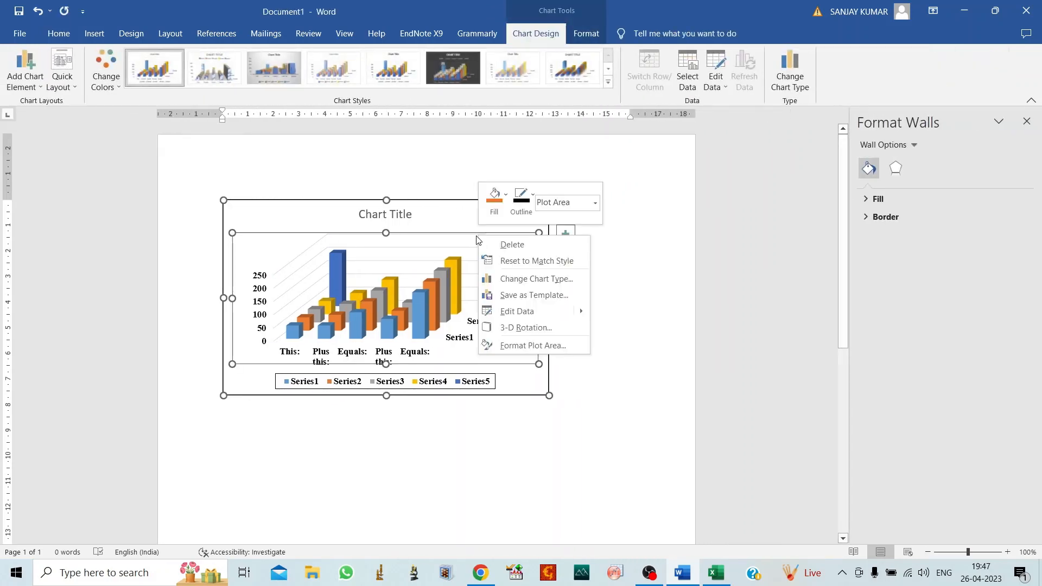
click(526, 207)
click(526, 247)
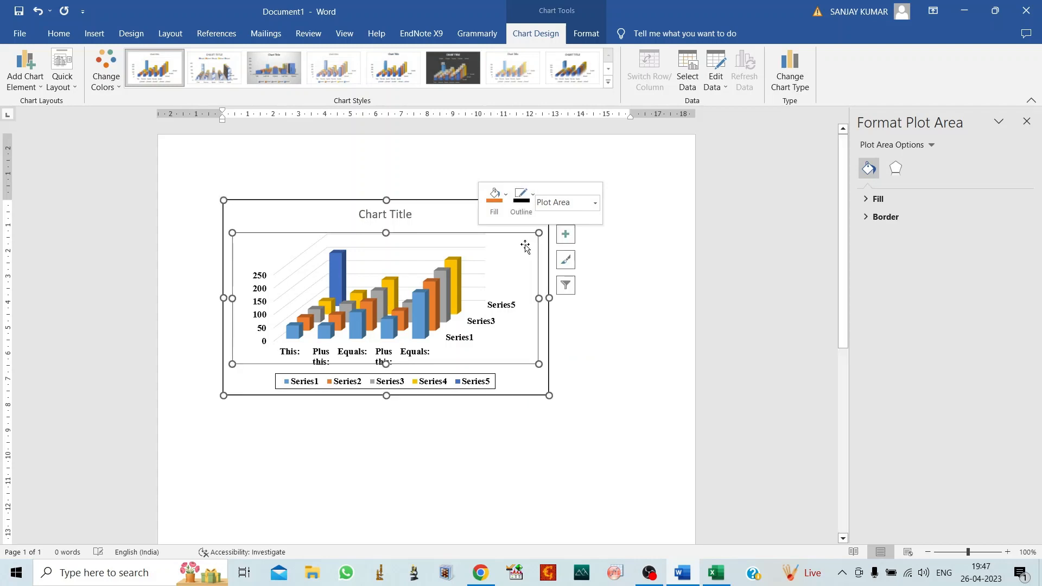
click(628, 394)
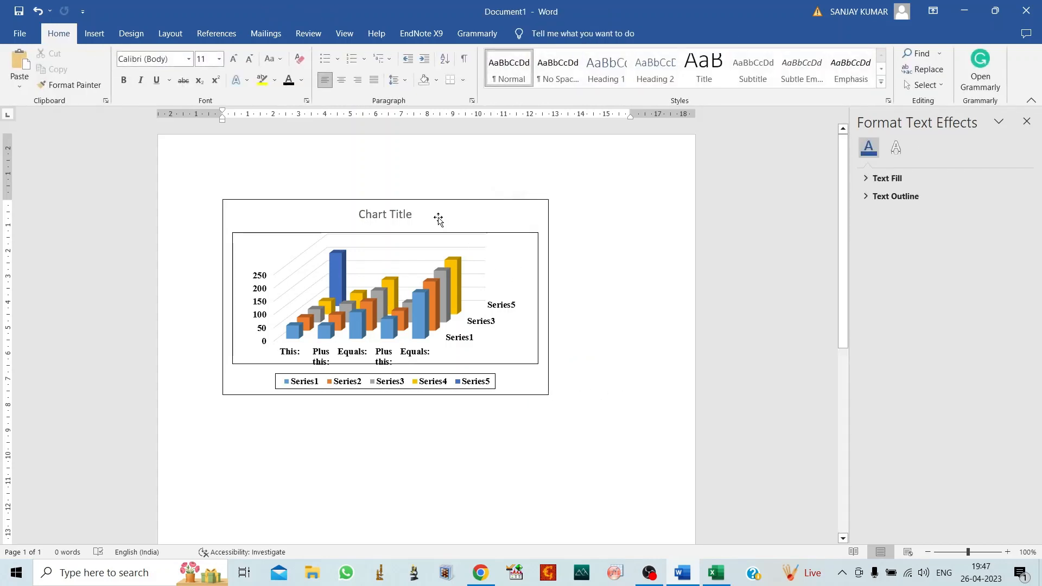
- Replace the placeholder chart title with "3D Column Chart"
click(399, 214)
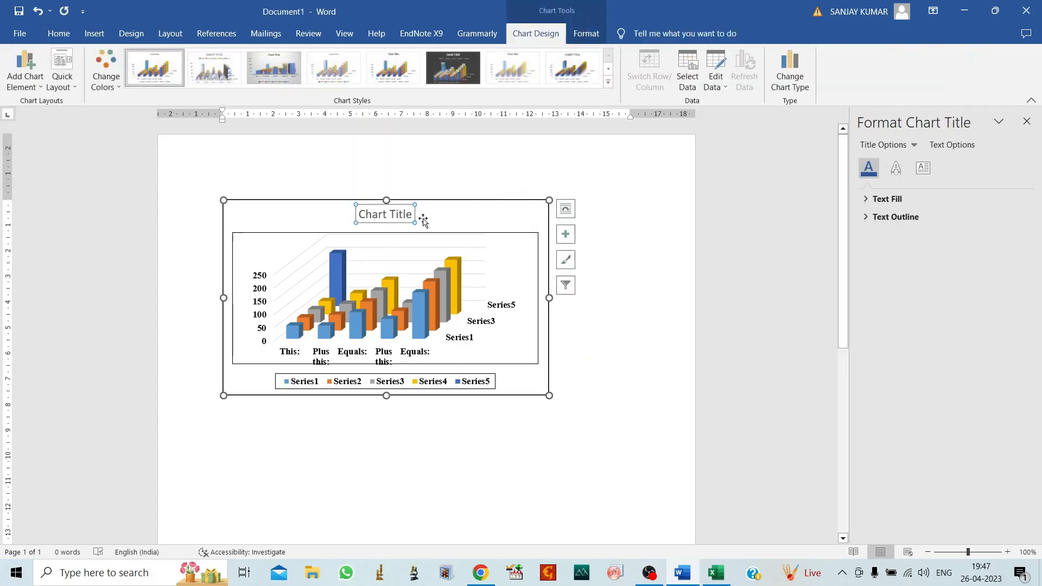
click(360, 213)
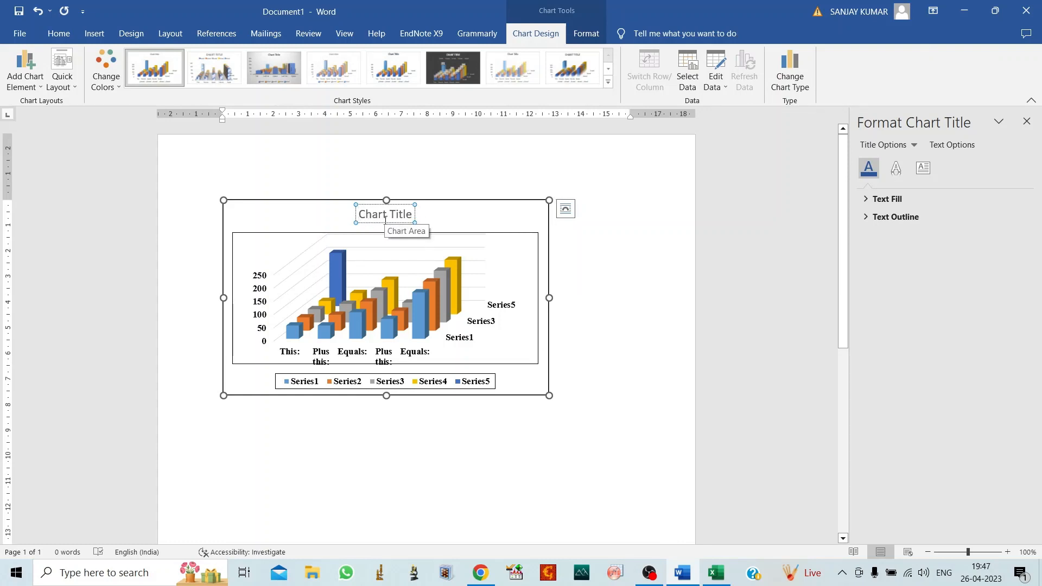
key(Delete)
key(Delete)
key(Delete)
key(Delete)
key(Delete)
key(Delete)
key(Delete)
key(Delete)
key(Delete)
key(Delete)
key(Delete)
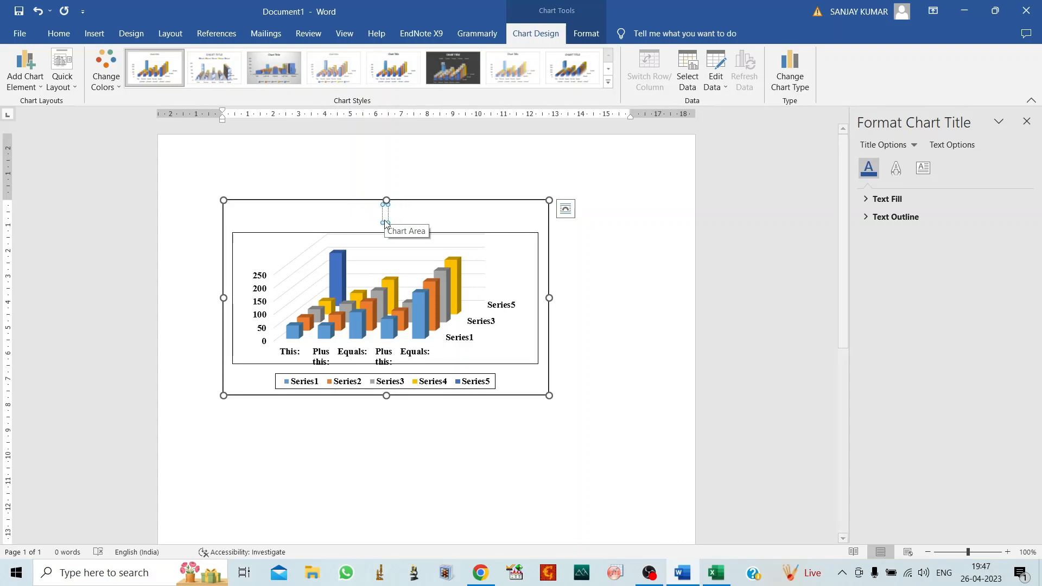
text(3D)
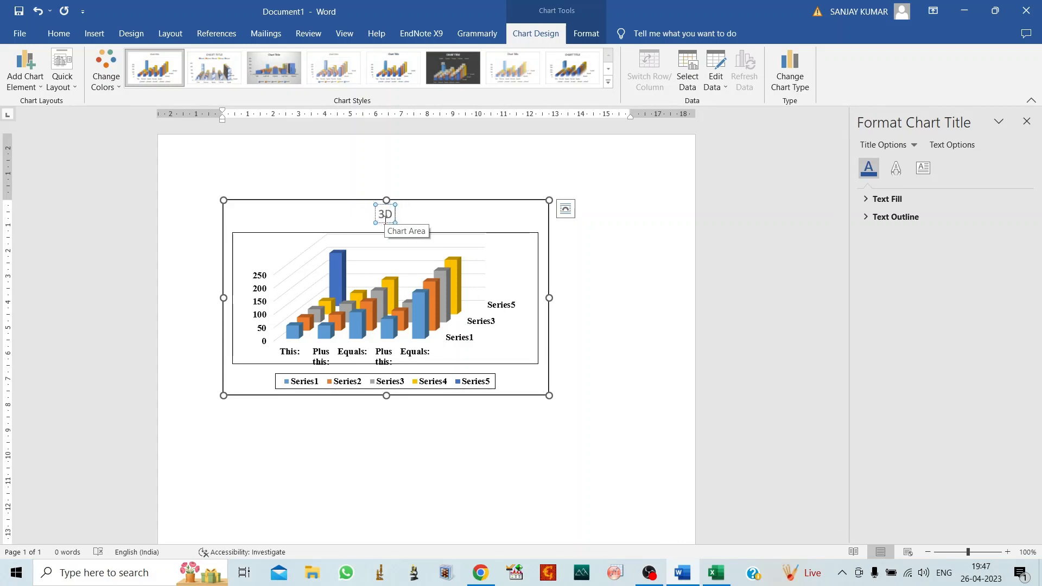
text( Column)
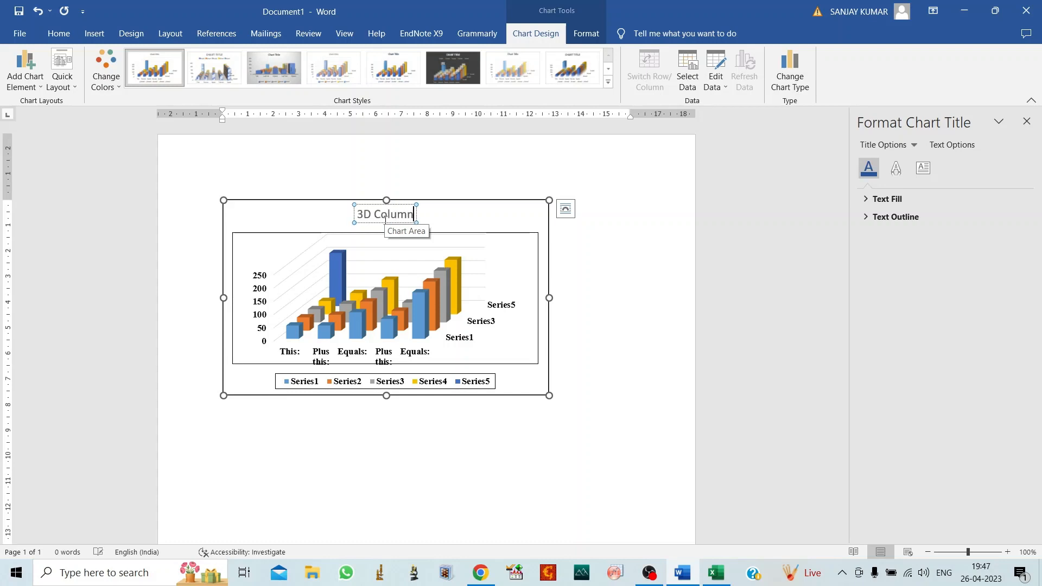
text( Chart)
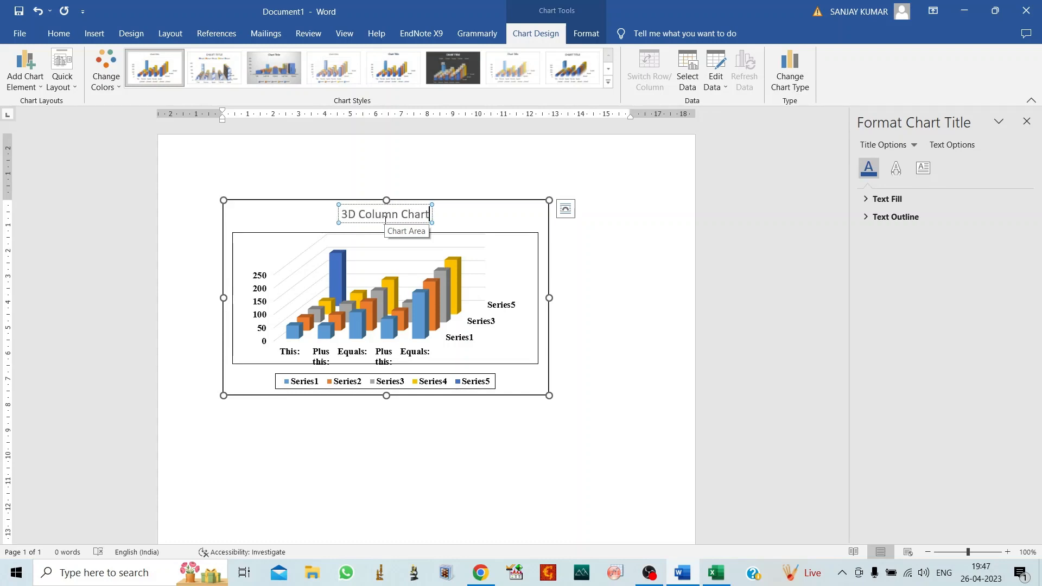
- Format the chart title as bold Times New Roman, size 16, in black
key(ctrl+a)
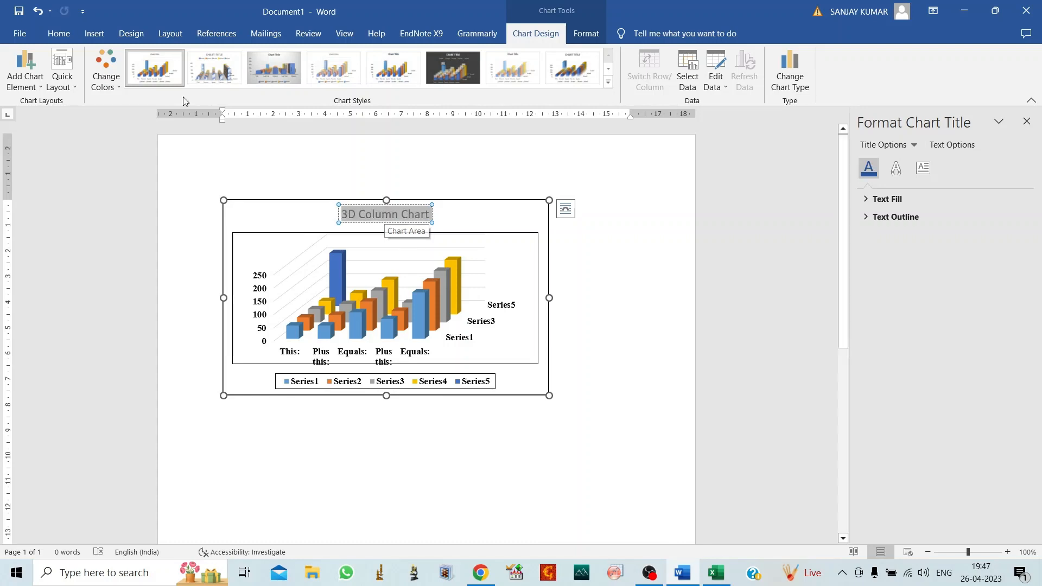
click(59, 33)
click(123, 81)
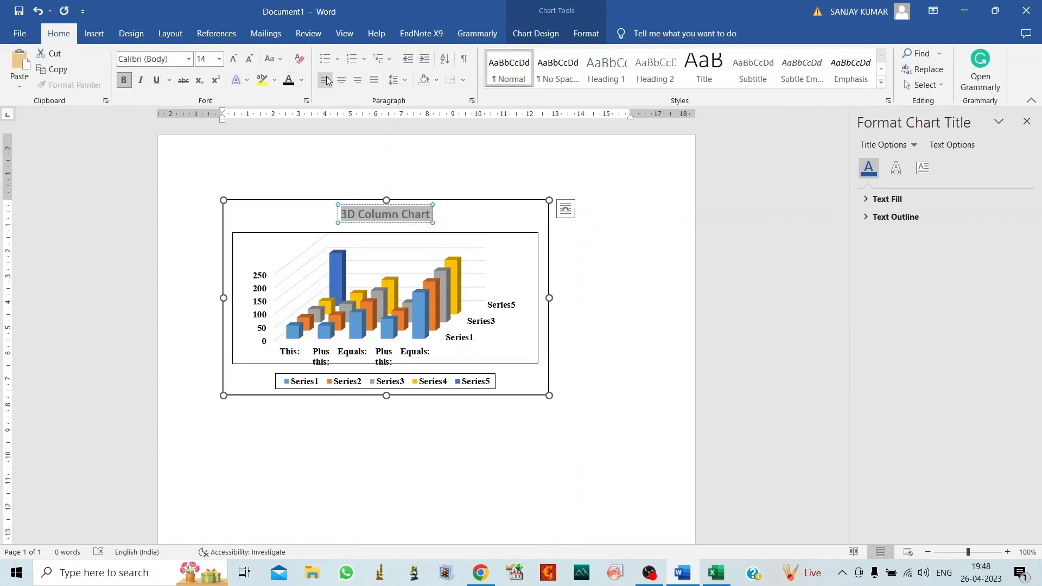
click(189, 59)
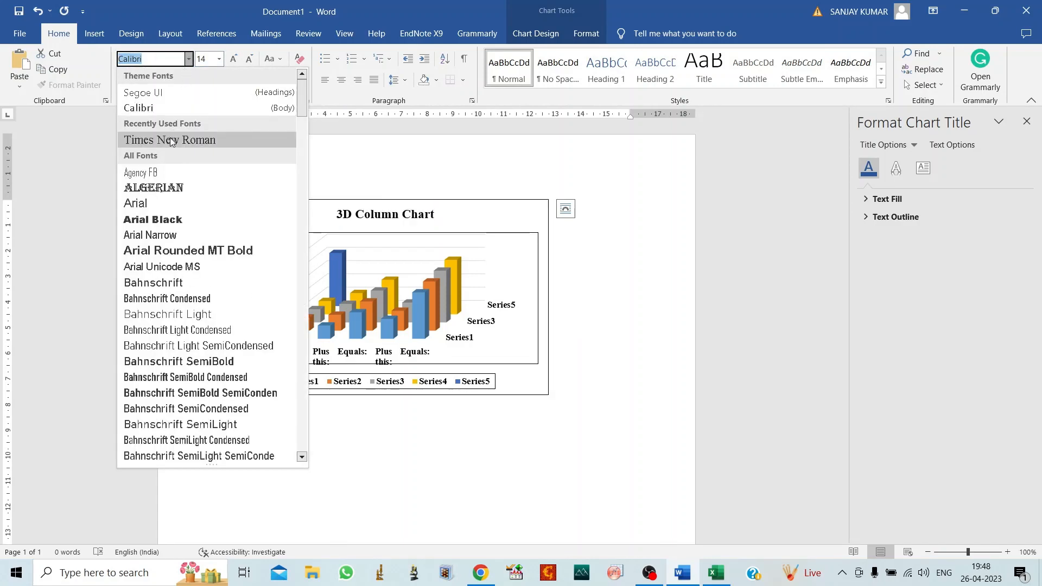
click(169, 139)
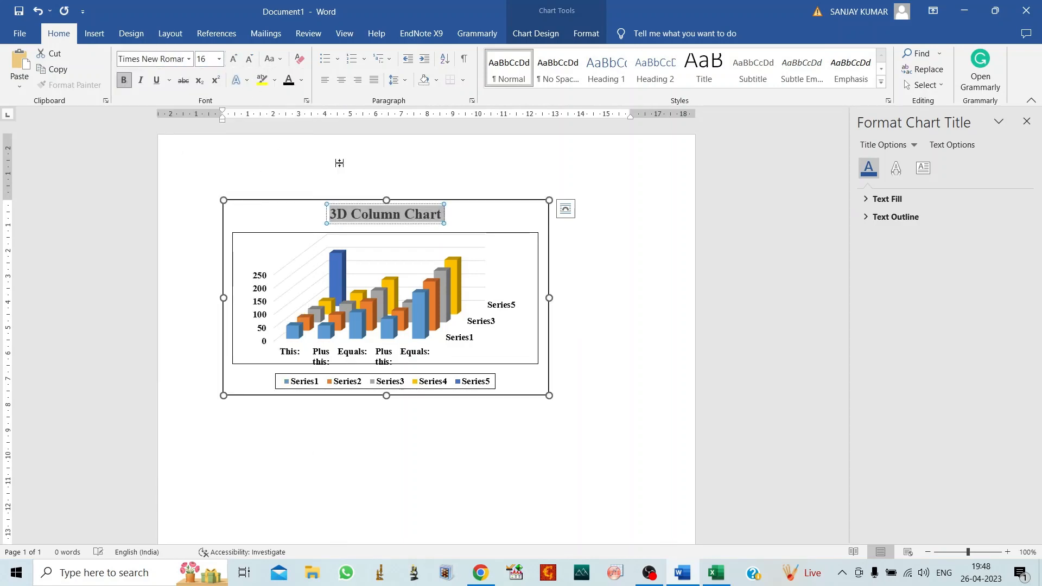
click(605, 299)
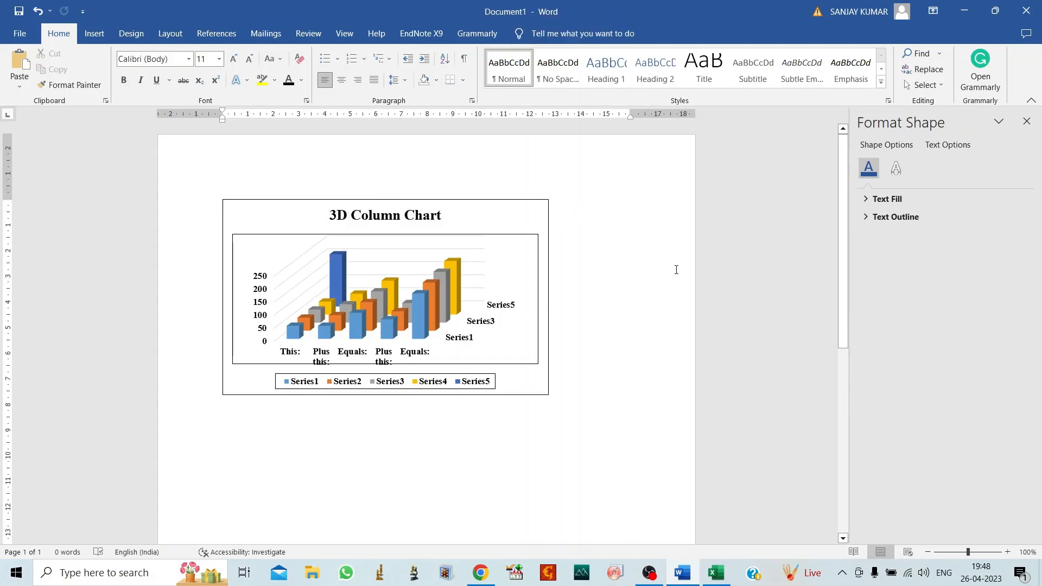
- Add axis titles to the chart
right_click(546, 214)
click(504, 201)
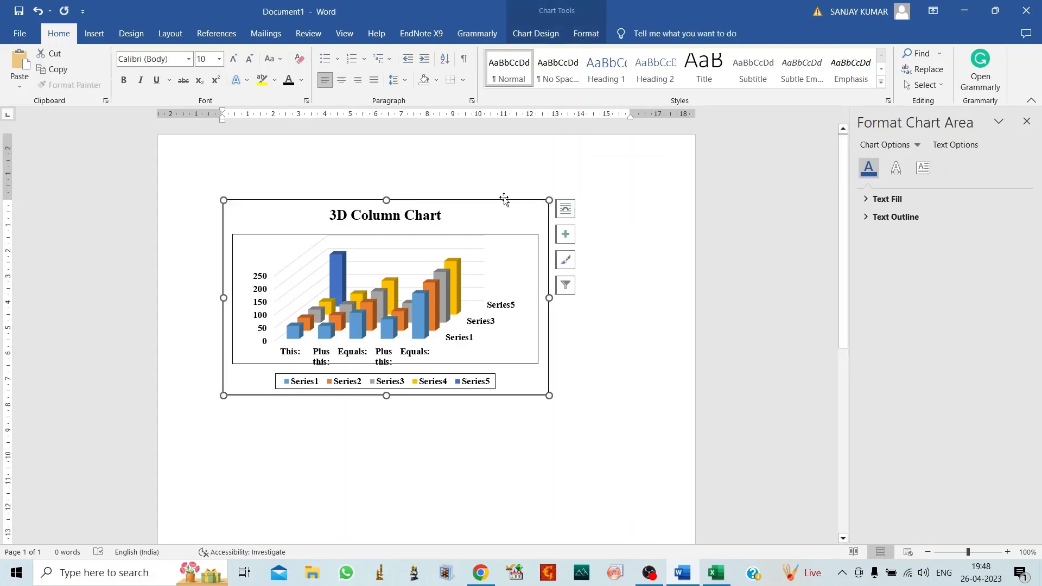
click(565, 233)
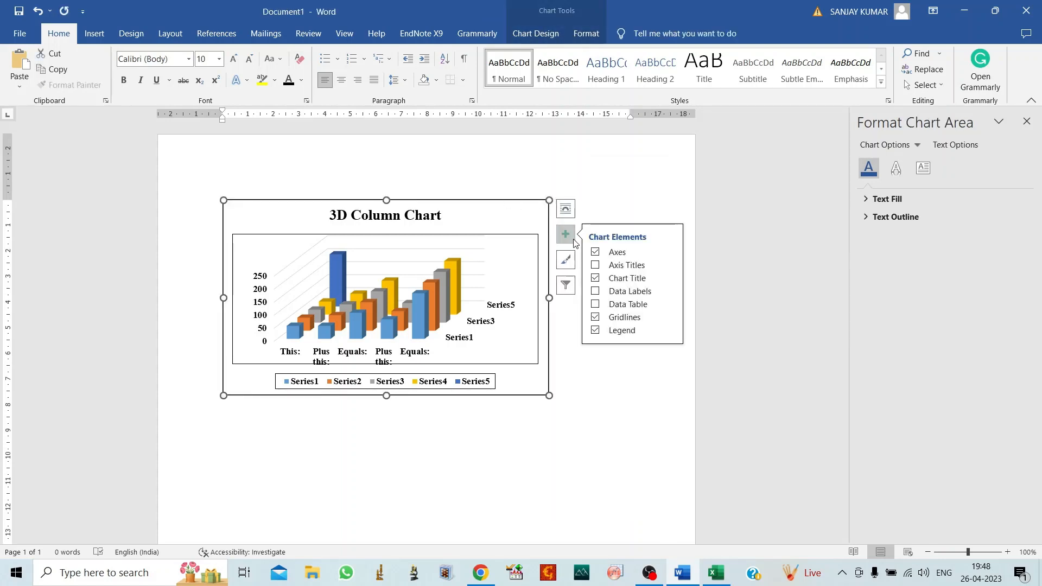
click(596, 265)
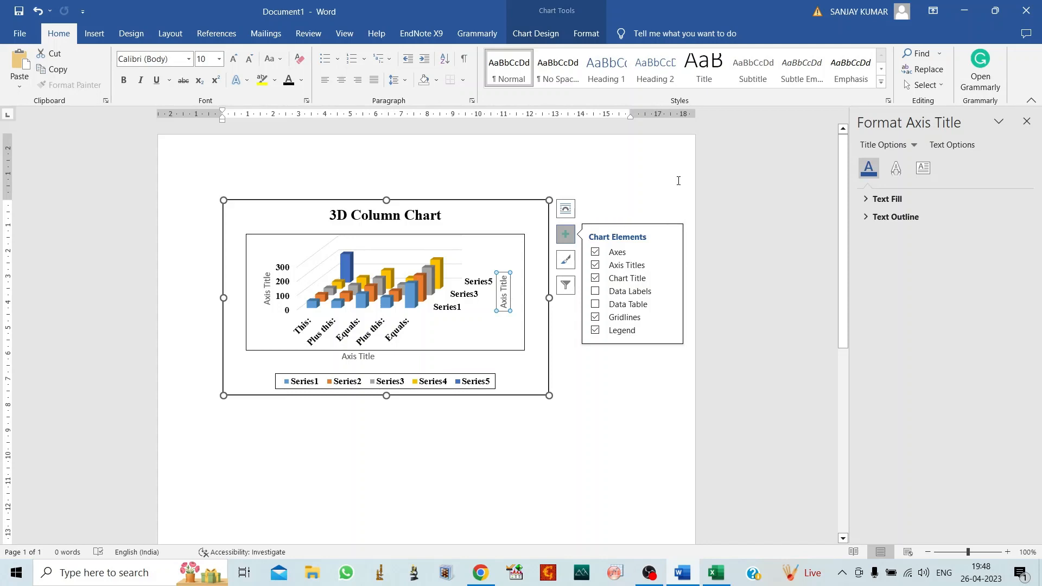
- Remove the chart title and the axis titles from the chart
click(595, 279)
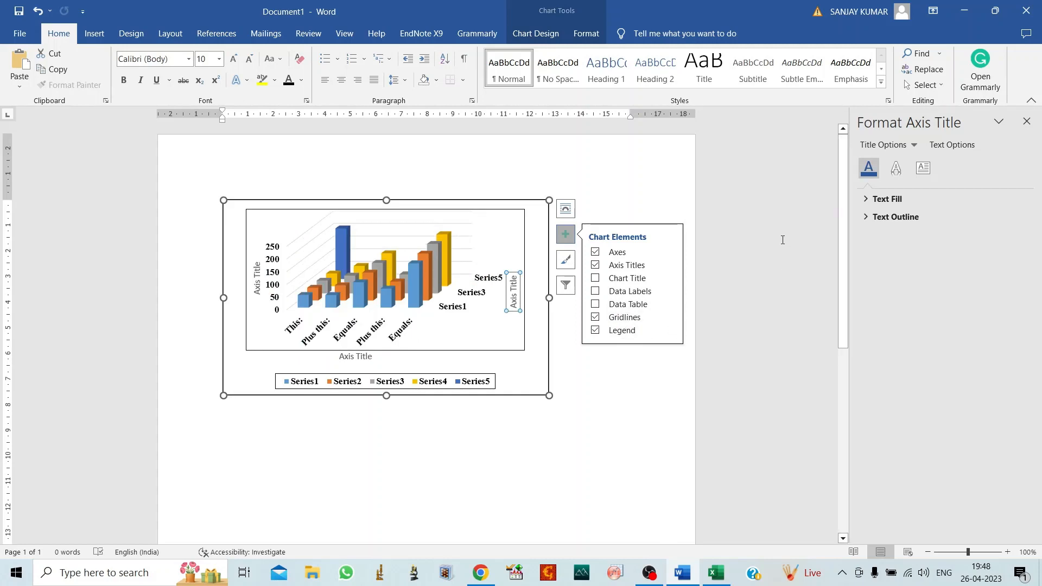
click(618, 266)
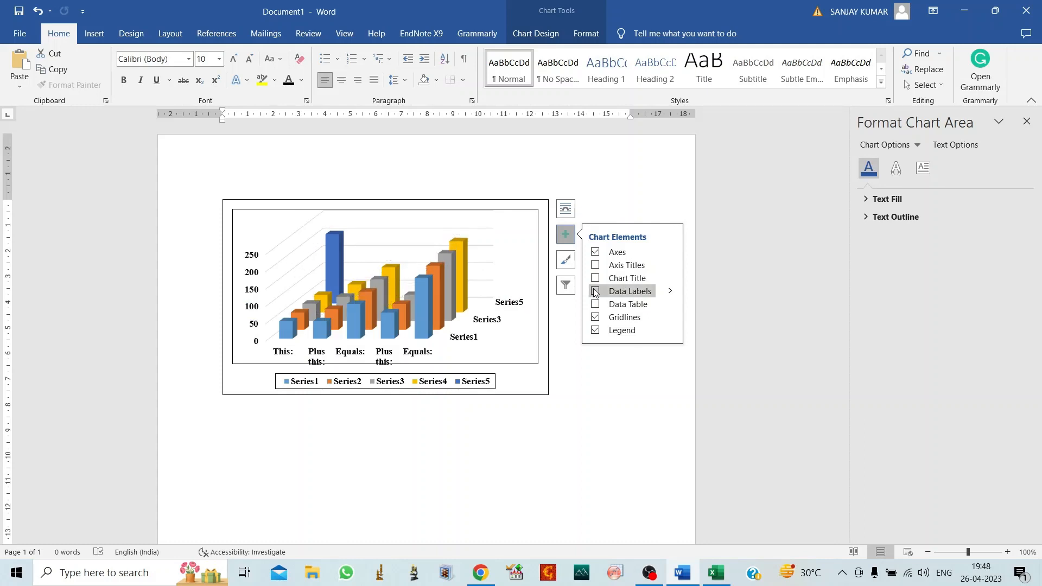
- Try out data labels and a data table on the chart, and hide both again
click(595, 291)
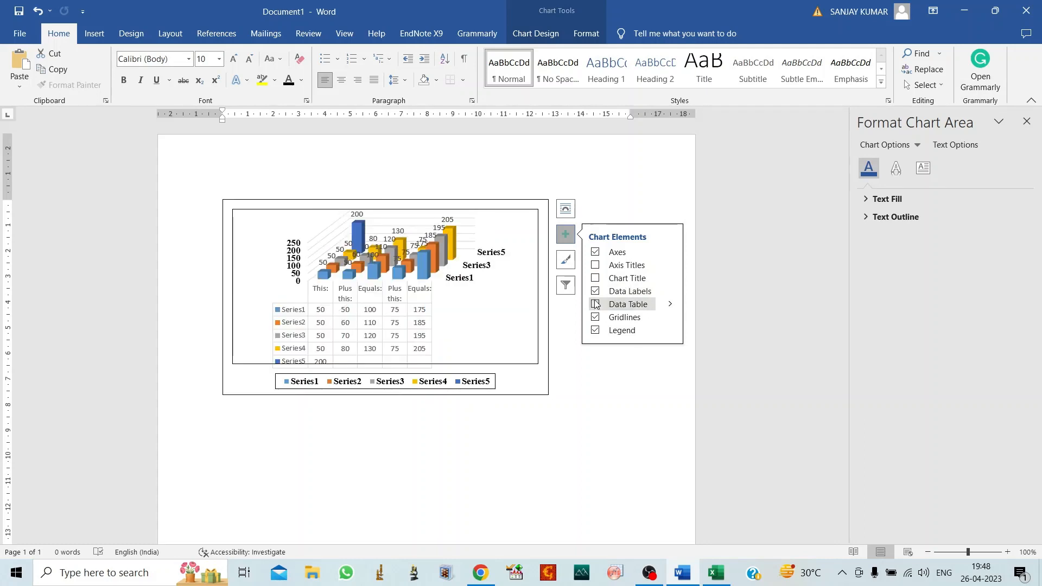
click(596, 291)
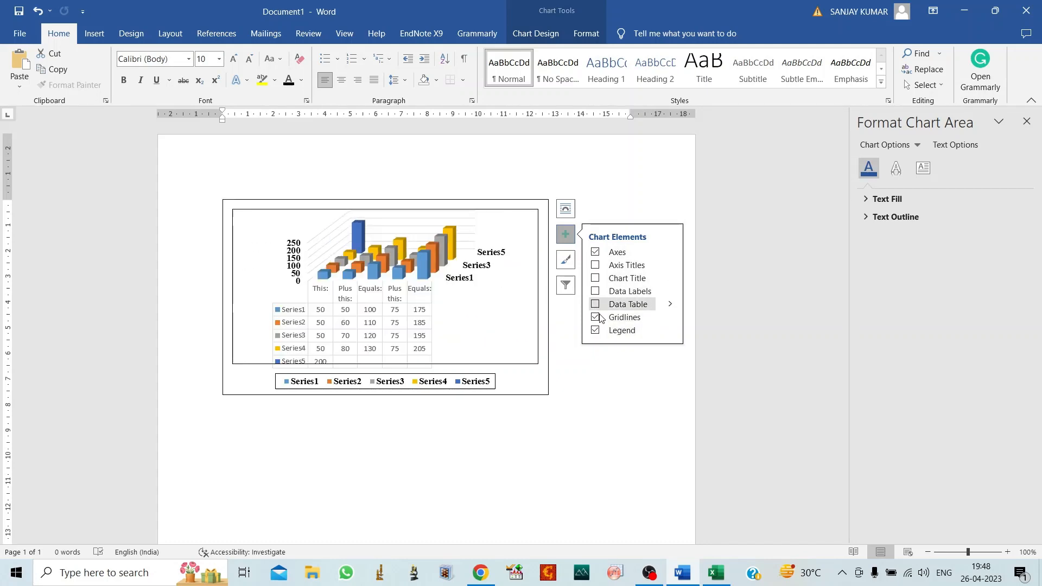
click(607, 409)
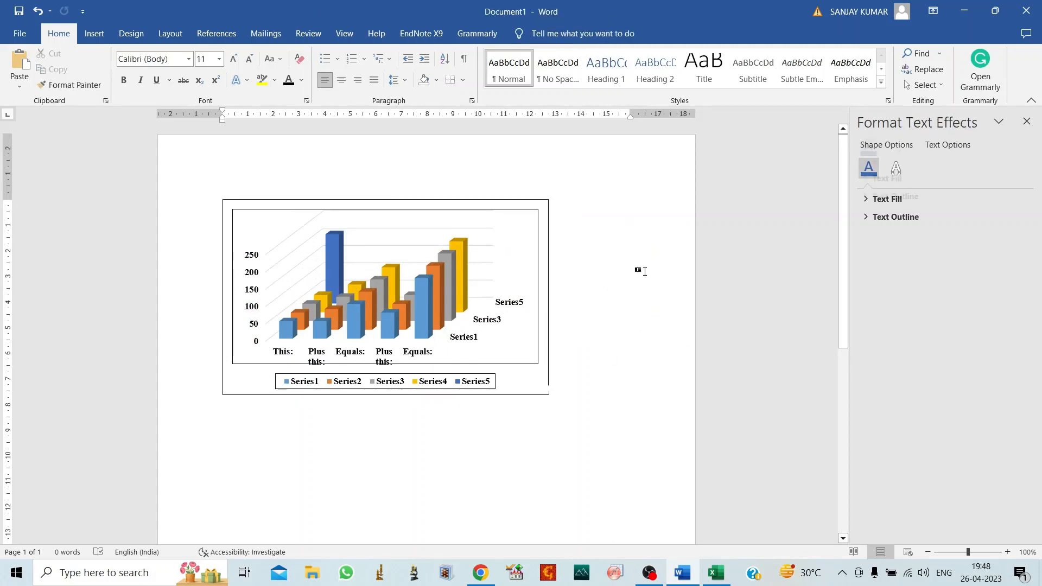